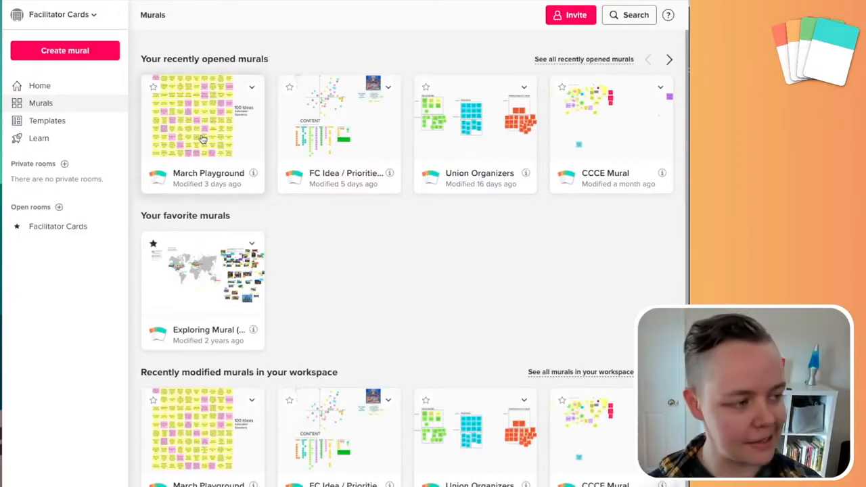
Open the March Playground mural, then go back to the murals dashboard
left_click(202, 139)
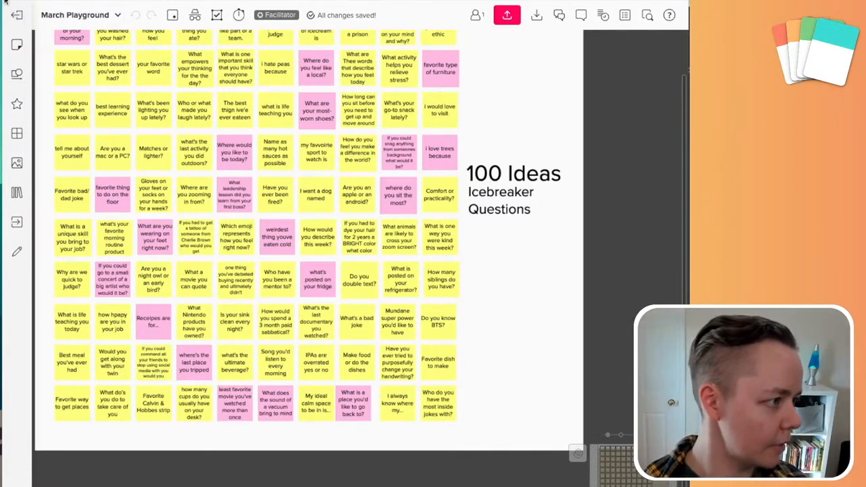
left_click(15, 18)
Create a new Blank Mural and pan its board so the top-left corner is in view
left_click(66, 49)
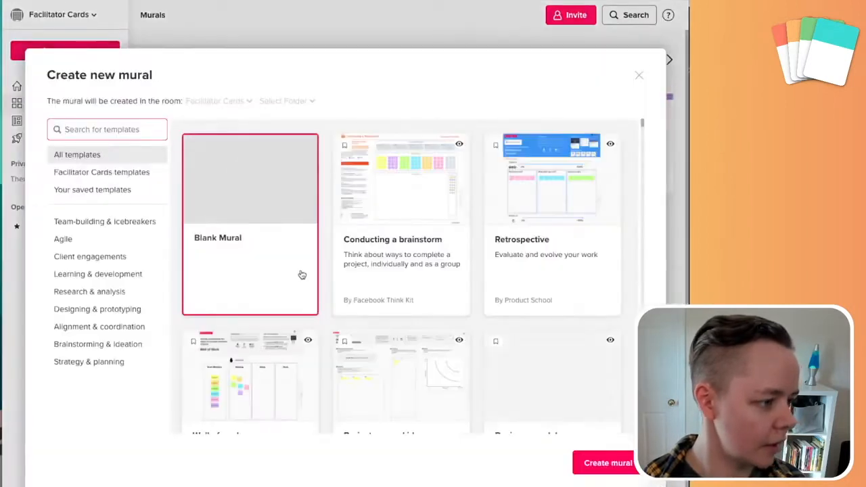
left_click(616, 474)
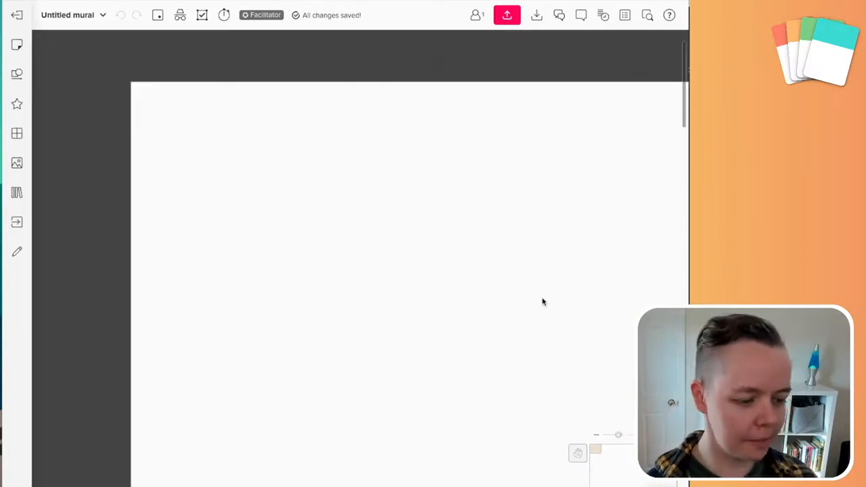
left_click_drag(554, 348, 246, 131)
scroll(220, 117, "up", 5)
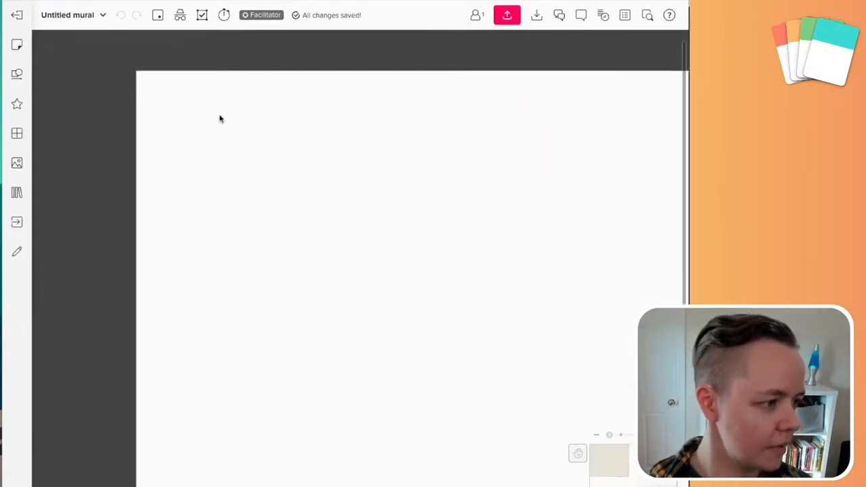
left_click_drag(220, 116, 374, 245)
scroll(362, 235, "up", 5)
left_click_drag(349, 219, 385, 251)
left_click_drag(222, 201, 237, 175)
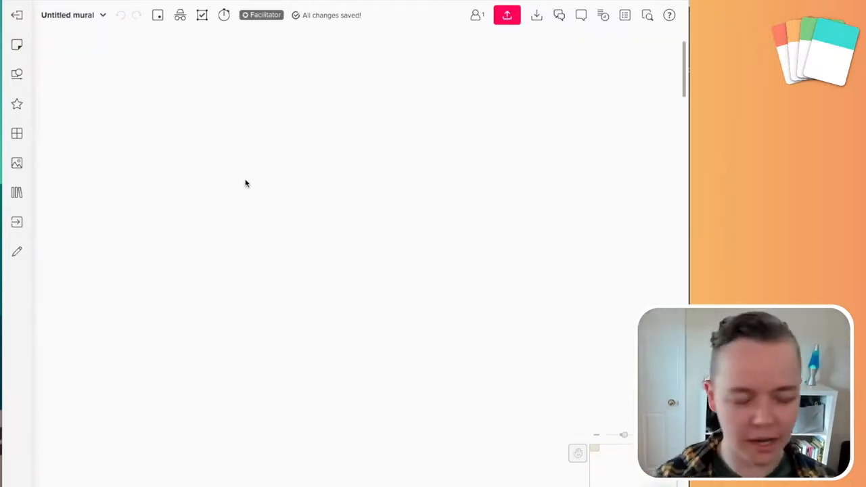
Add a yellow sticky reading 'Weirdest thing you've put on your feet?' and an empty sticky beside it
double_click(172, 138)
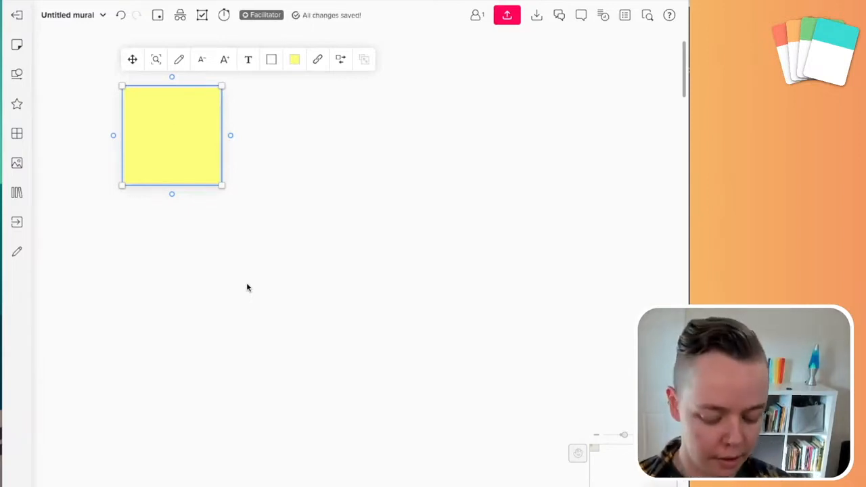
type("Weirdest thing")
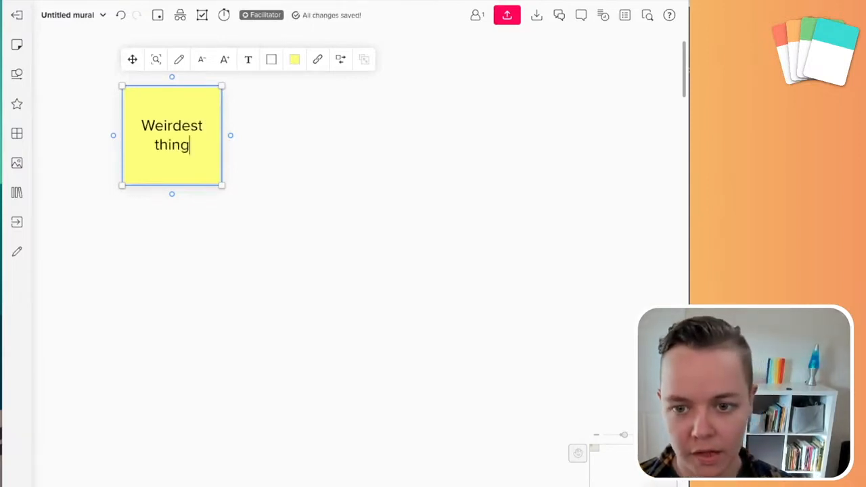
type(" you've put on your fee")
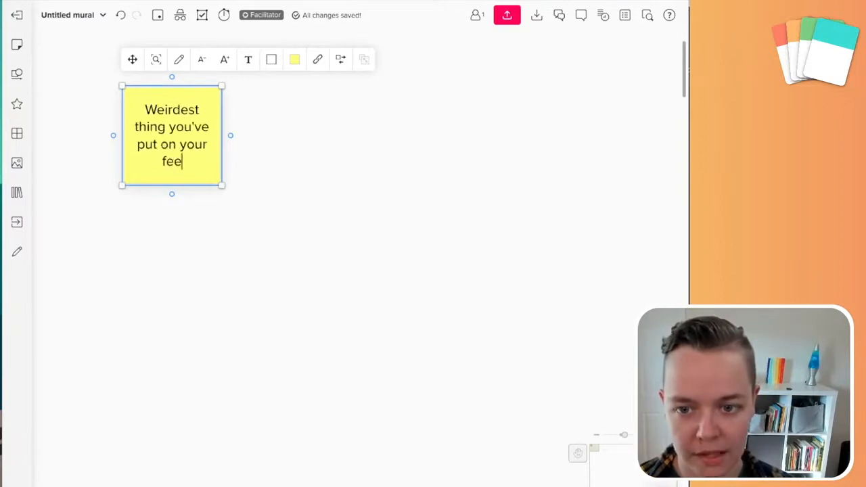
type("t?")
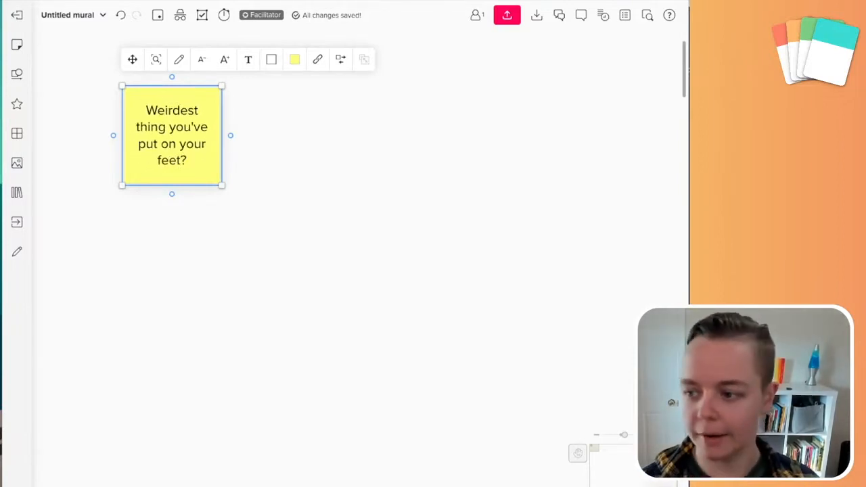
left_click(451, 281)
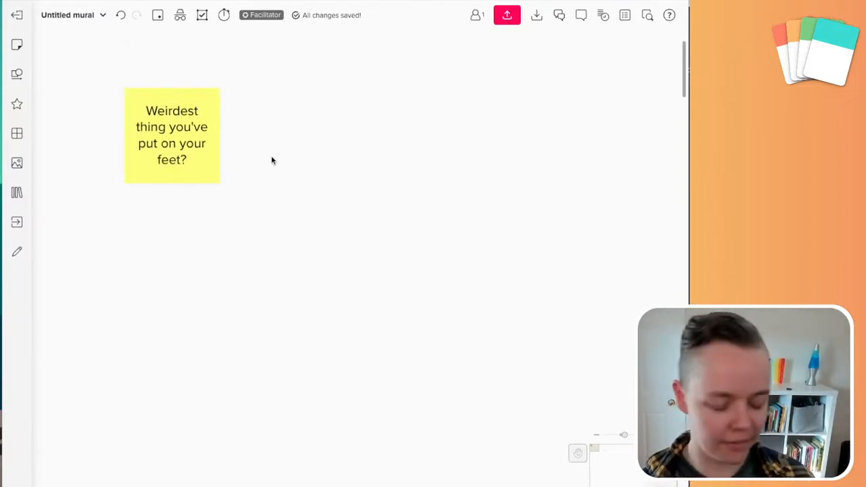
left_click(183, 158)
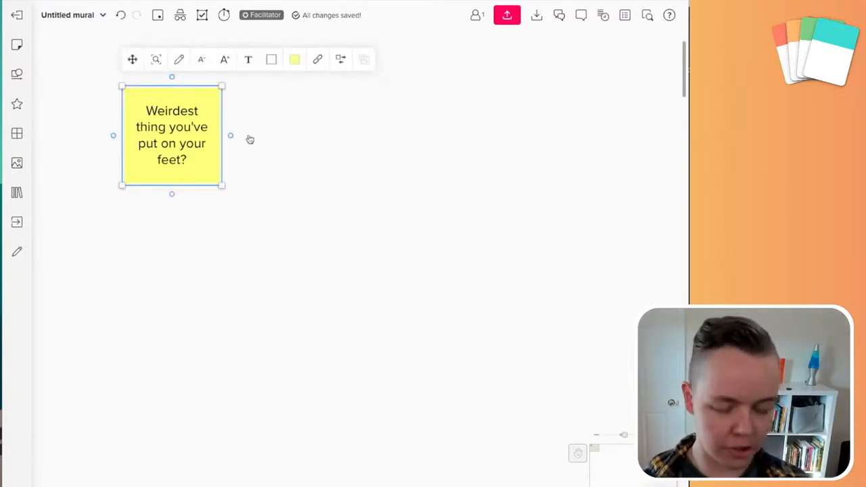
left_click(294, 139)
double_click(293, 140)
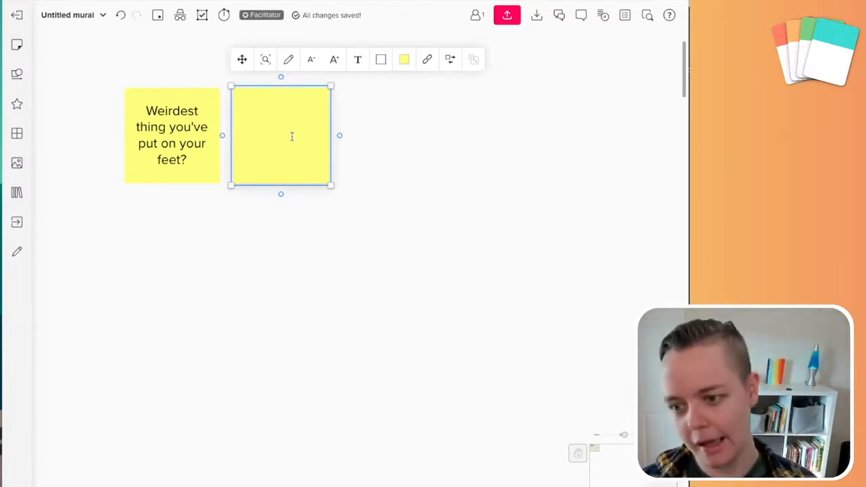
Add test stickies to the right, one reading 'dkdk' and another empty one
left_click(415, 171)
left_click(290, 162)
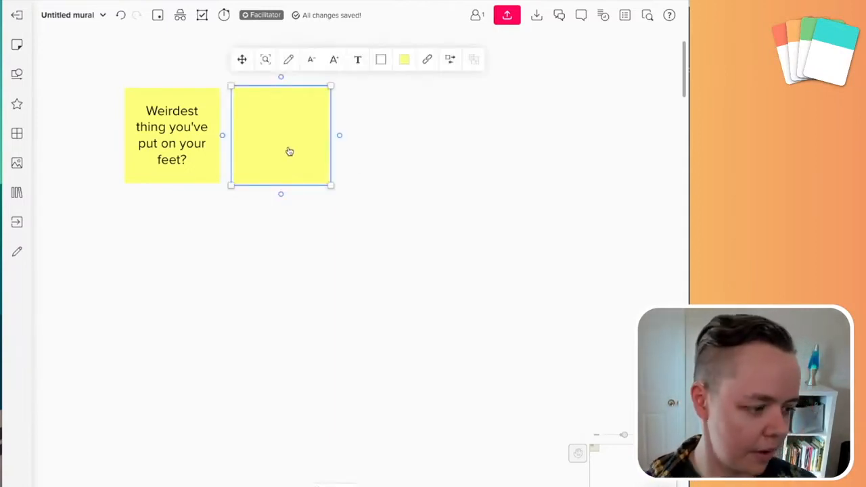
left_click(587, 50)
left_click(302, 169)
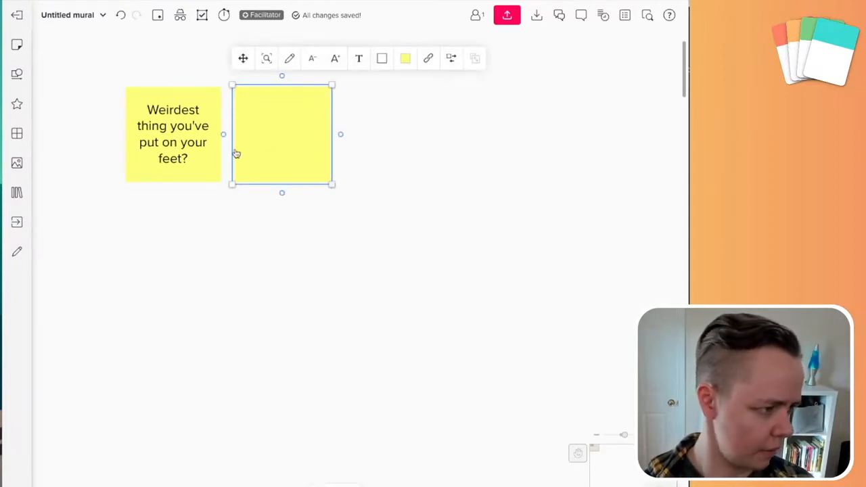
left_click(180, 161)
double_click(386, 141)
type("dkdk")
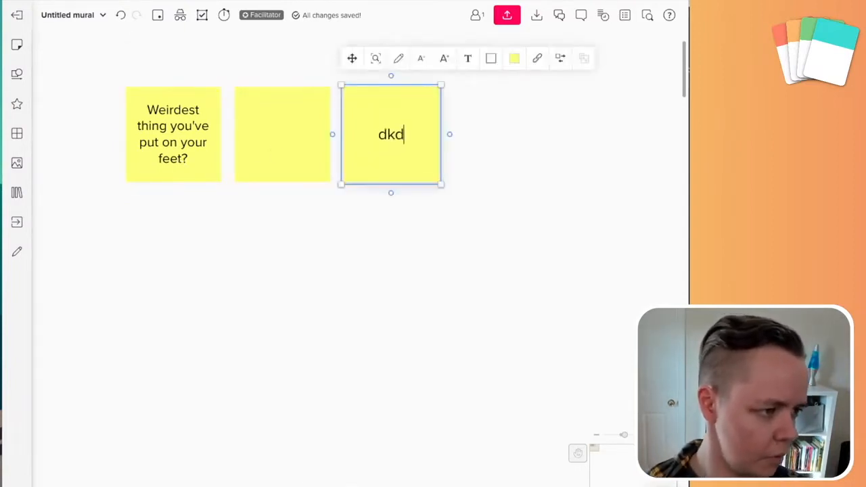
key("Tab")
Delete the empty fourth sticky, the 'dkdk' sticky and the empty second sticky
left_click(360, 156)
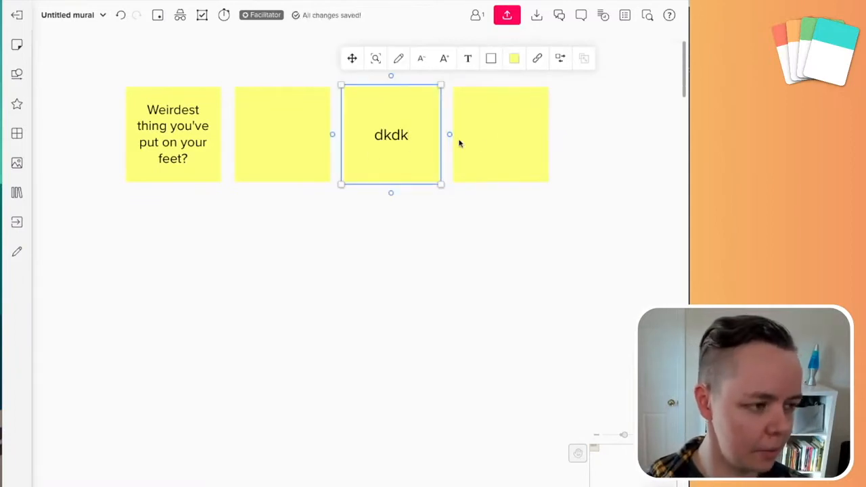
left_click(502, 144)
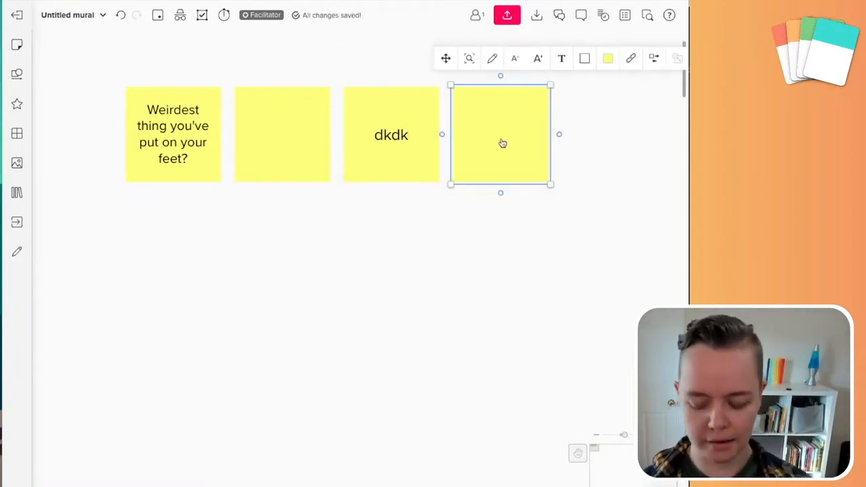
key("Delete")
left_click(433, 158)
key("Delete")
left_click(290, 177)
key("Delete")
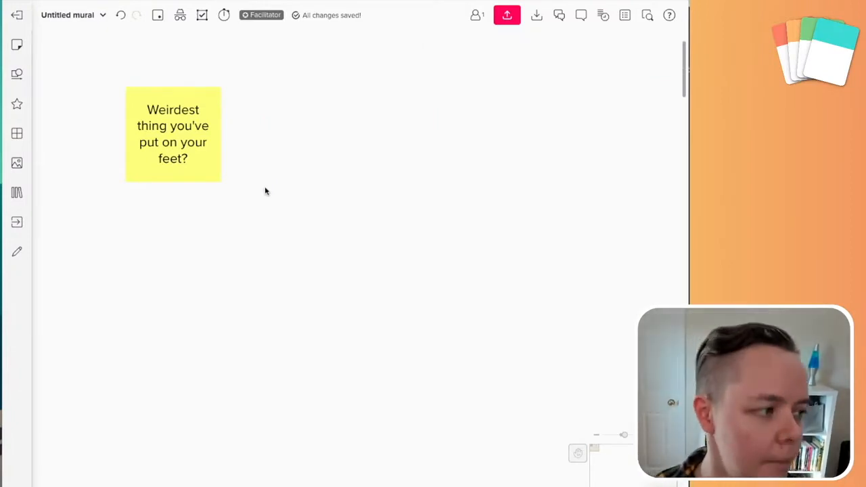
Reopen March Playground and copy its invitation link from the Share mural dialog
left_click(19, 15)
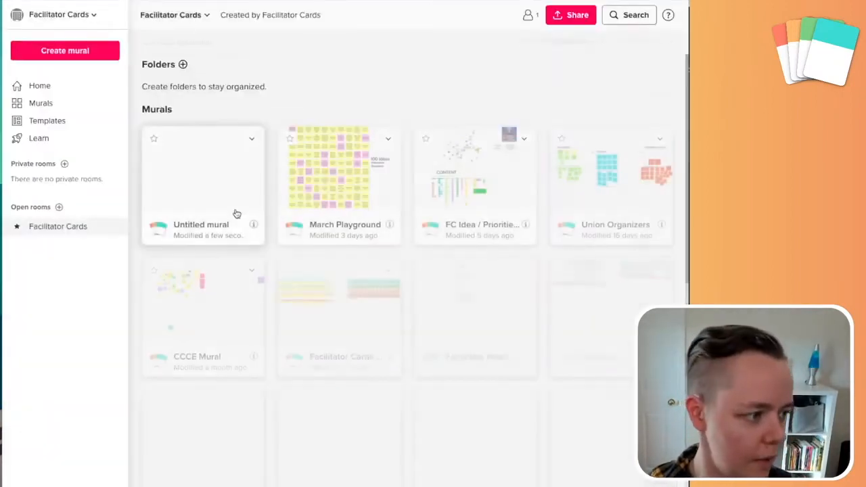
left_click(234, 214)
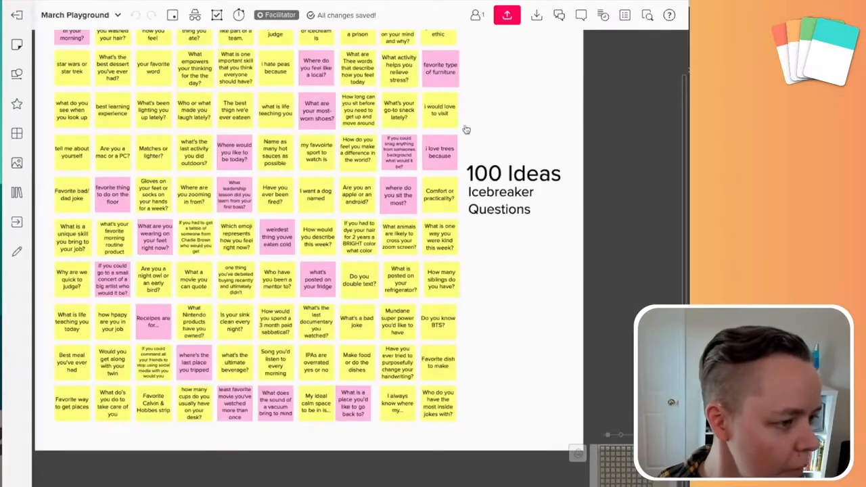
left_click_drag(485, 285, 554, 355)
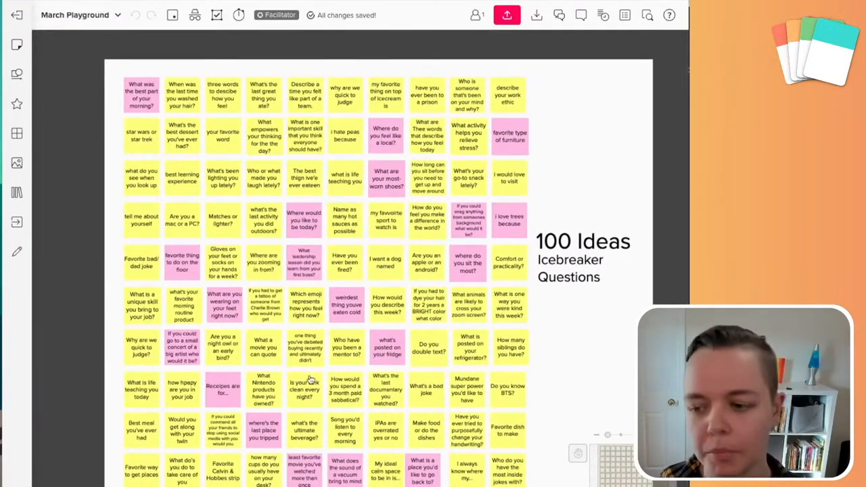
scroll(543, 318, "down", 2)
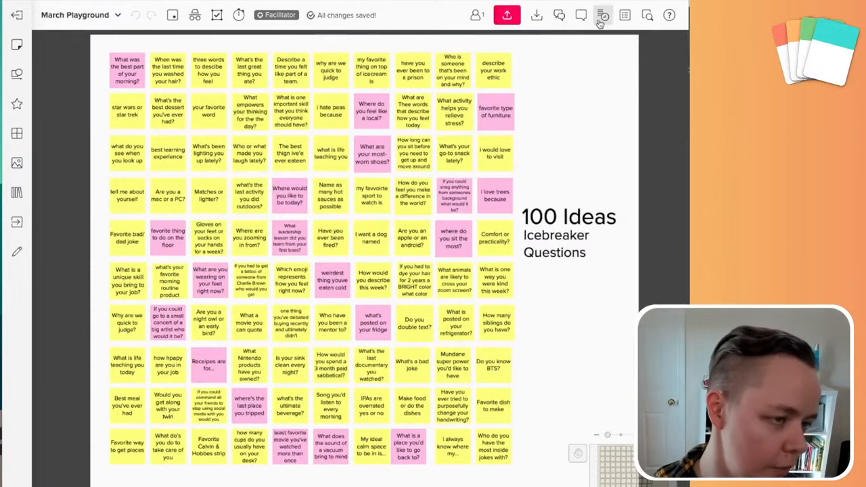
left_click(509, 15)
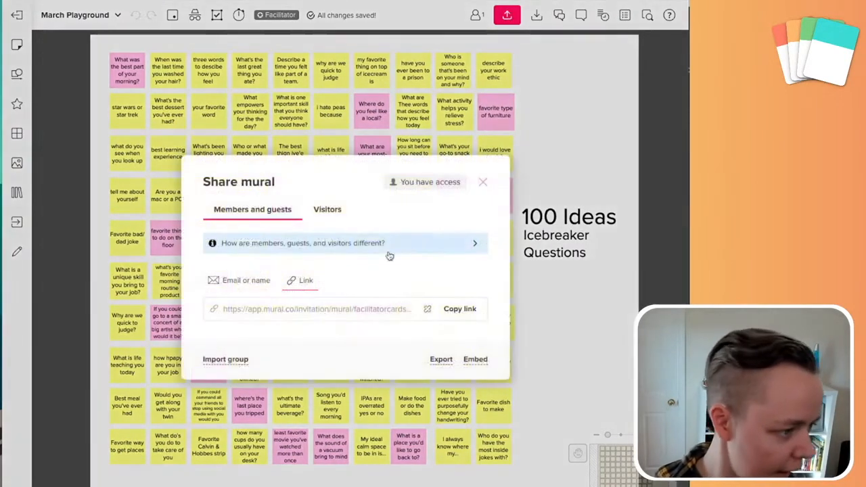
left_click(466, 309)
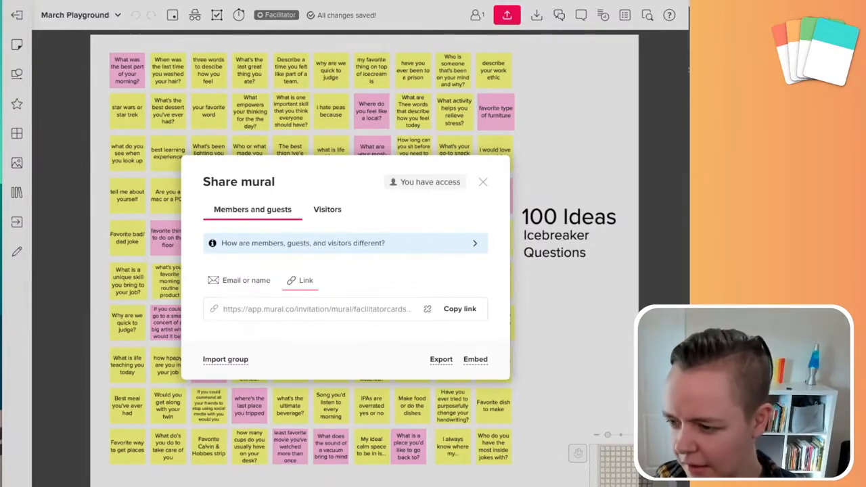
left_click(482, 184)
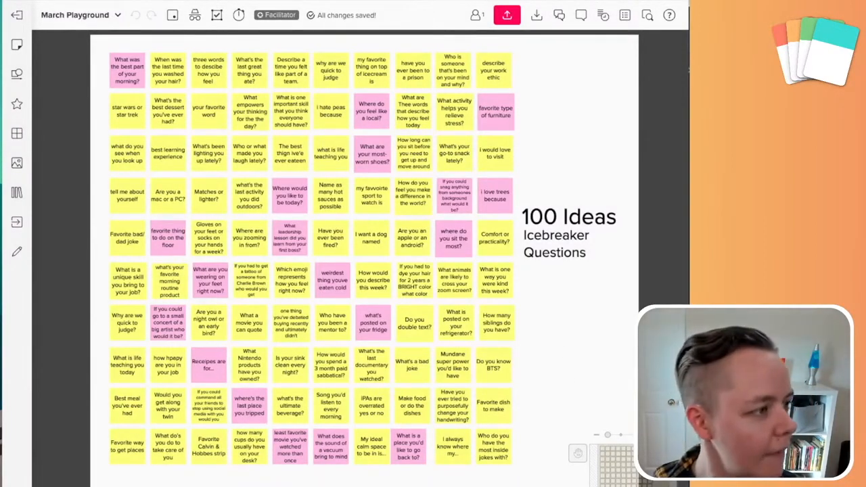
Go back to the dashboard and open the Untitled mural card
left_click(17, 14)
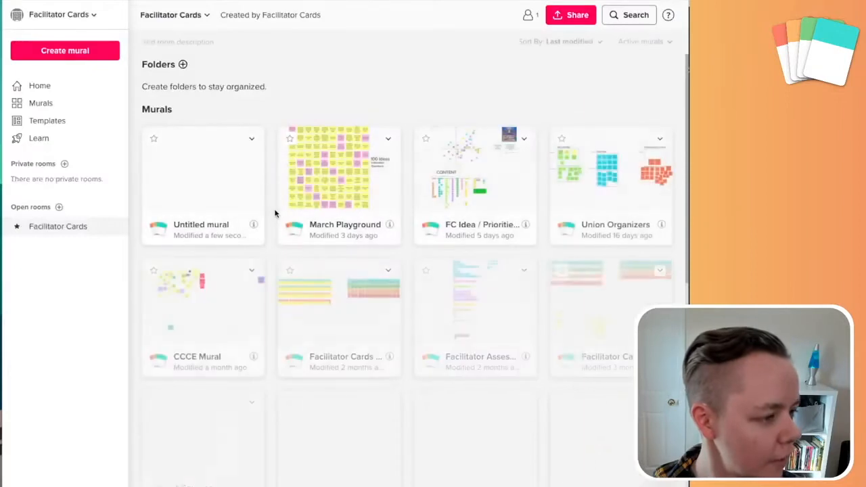
left_click(232, 198)
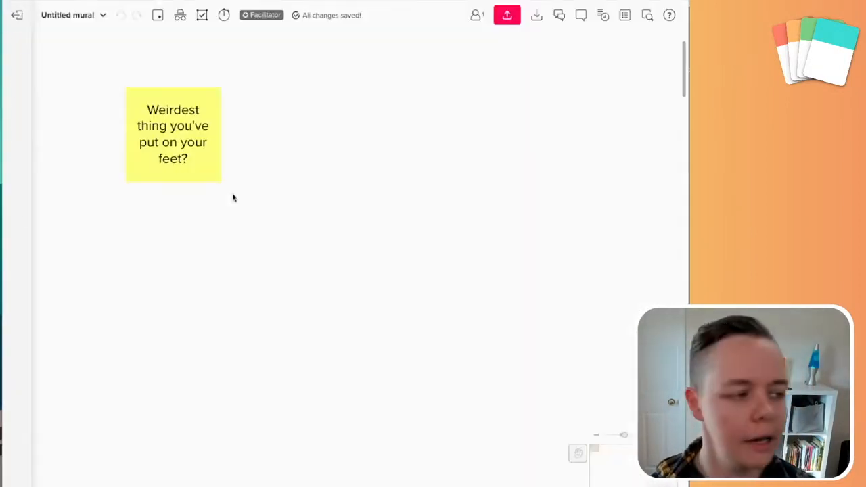
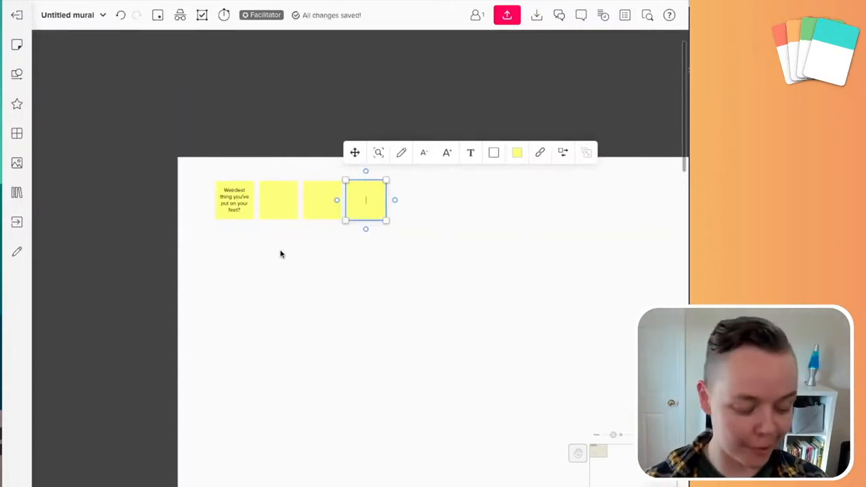
Add a fifth blank yellow sticky note near the 'Weirdest thing you've put on your feet?' note
double_click(235, 276)
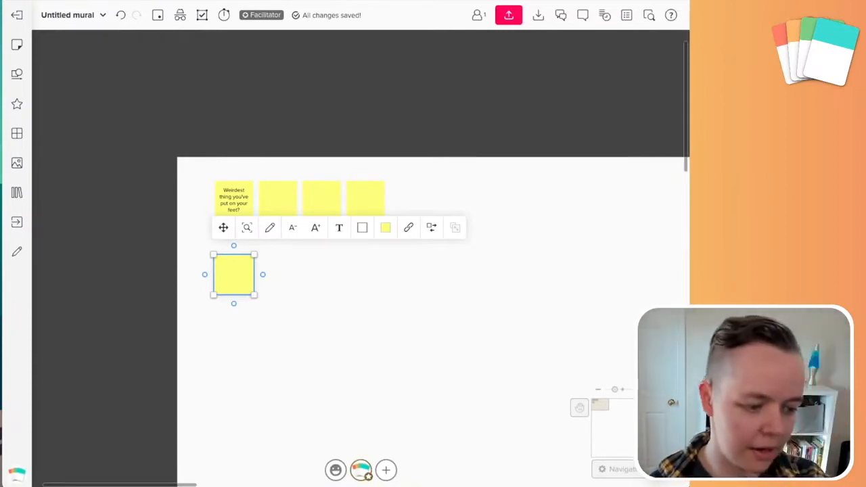
Try trackpad navigation in Navigation Settings, revert to mouse navigation, and close the panel
left_click(611, 474)
left_click_drag(687, 483, 723, 486)
left_click(698, 471)
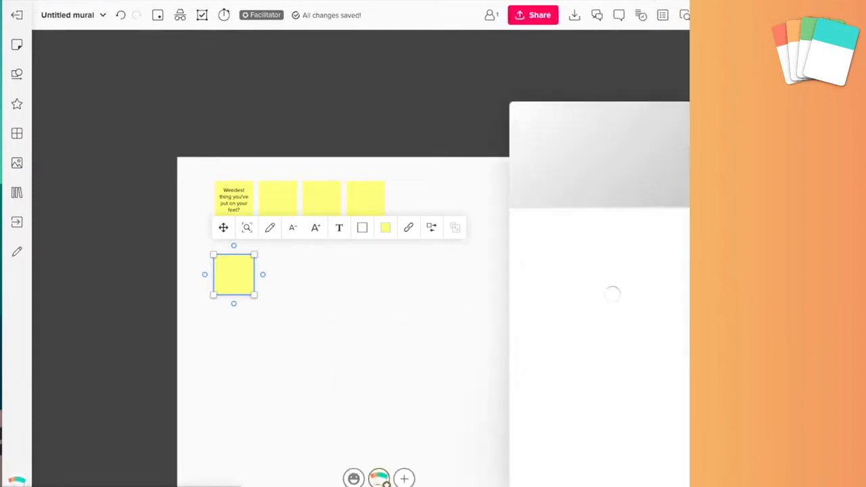
left_click(695, 122)
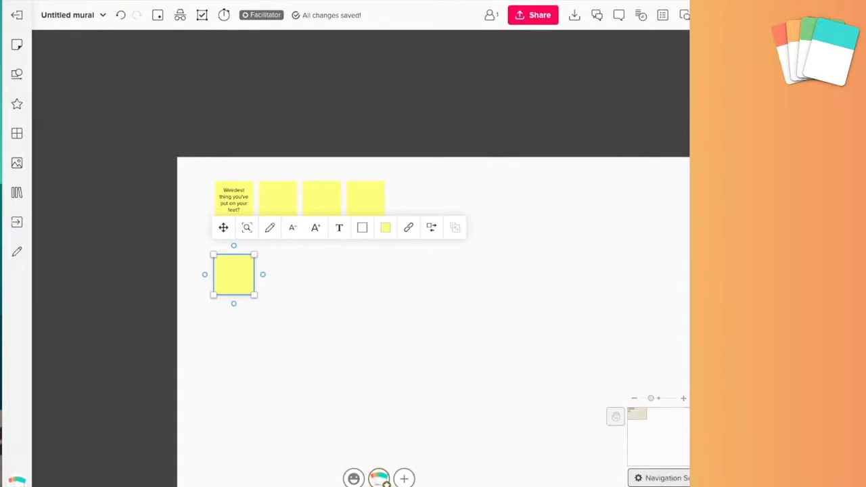
left_click_drag(727, 486, 687, 485)
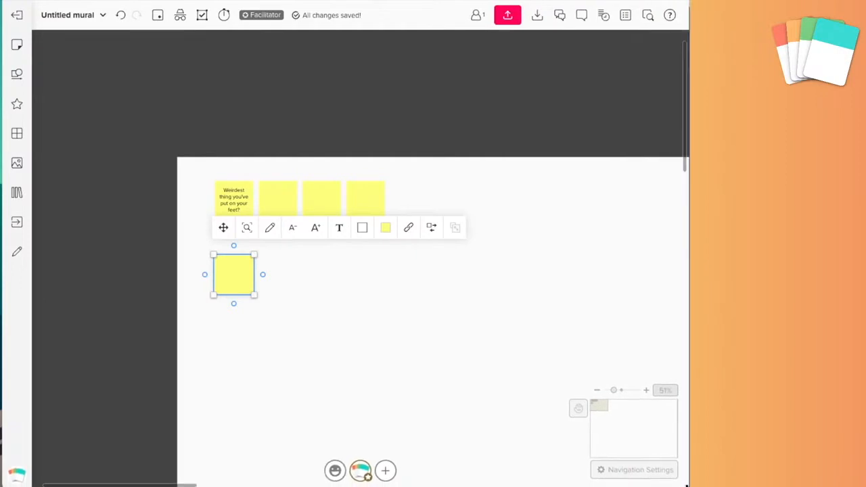
left_click(604, 470)
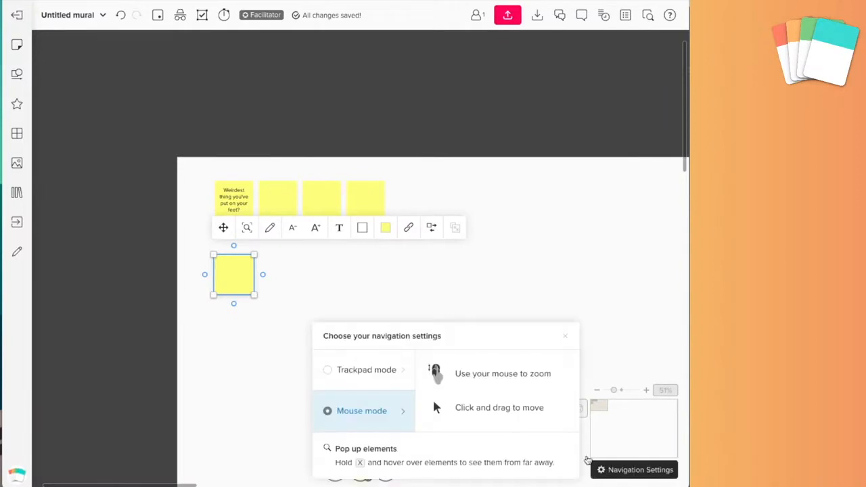
left_click(337, 374)
left_click(359, 410)
left_click(478, 267)
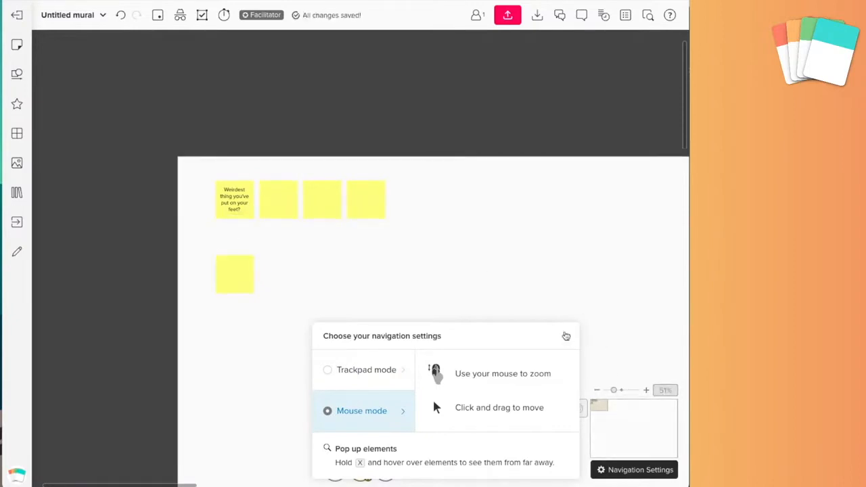
left_click(565, 337)
Add a sixth blank sticky beside the lower note, then return to the murals dashboard
scroll(306, 340, "down", 5)
scroll(306, 340, "up", 3)
scroll(307, 339, "up", 3)
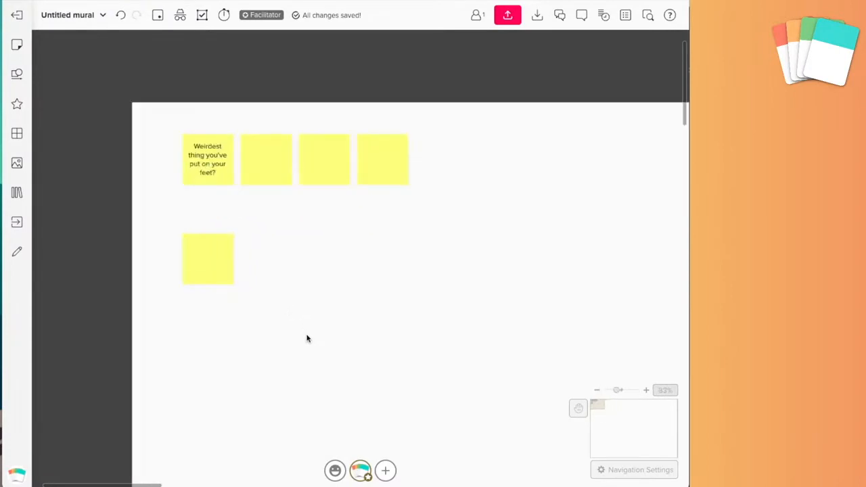
scroll(302, 256, "up", 2)
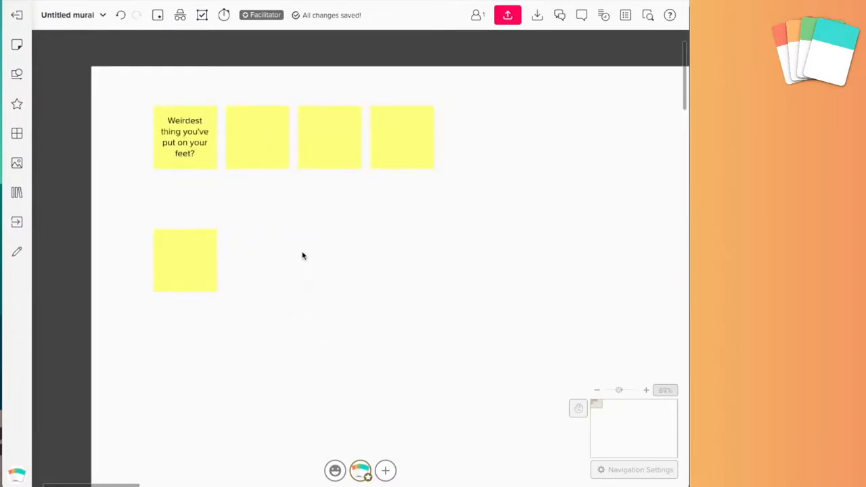
double_click(303, 256)
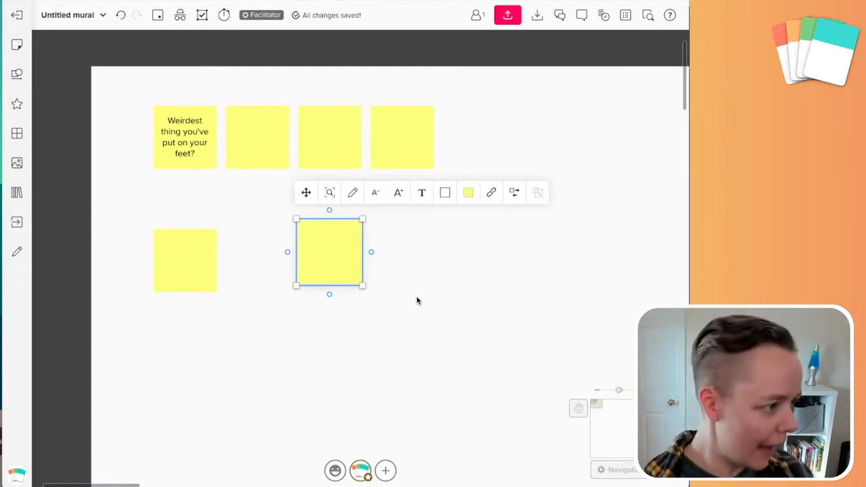
left_click(18, 15)
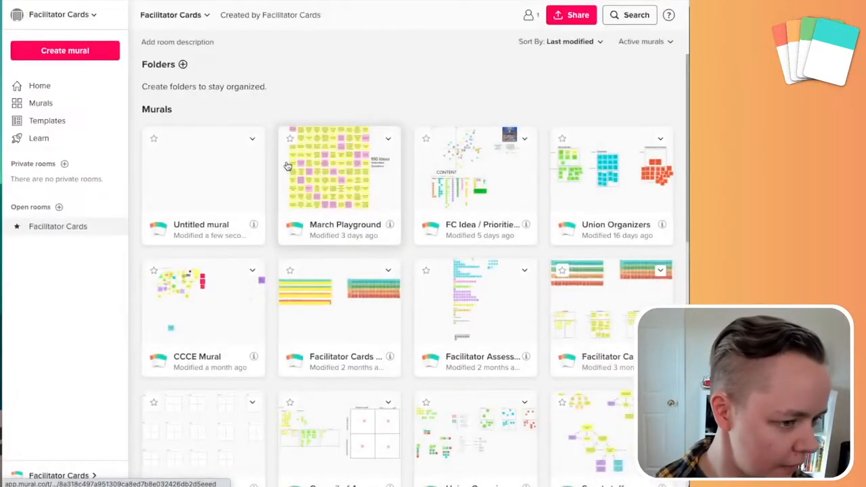
Open the March Playground mural and bring up its voting session menu
left_click(288, 166)
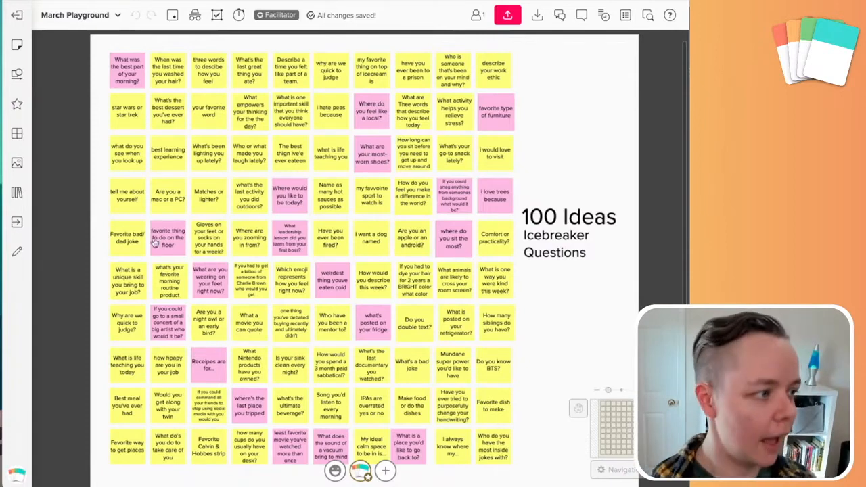
left_click(173, 15)
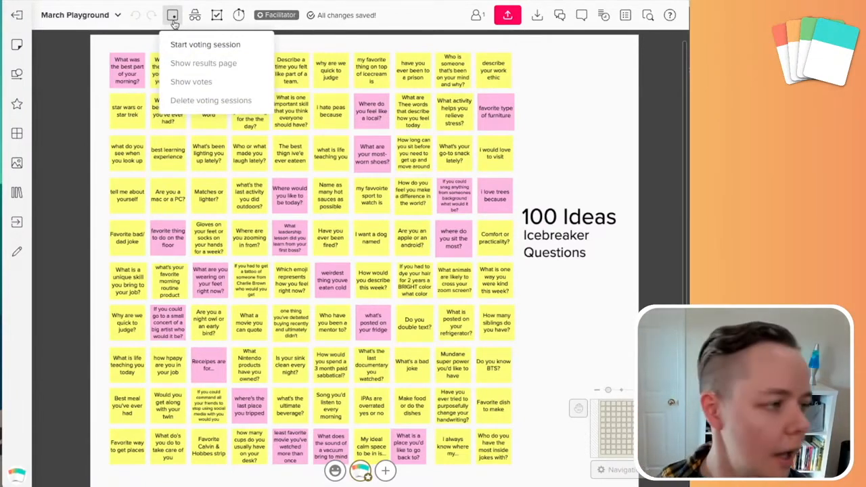
Start an 'Initial choices' voting session with 10 votes per person across the entire canvas
left_click(203, 46)
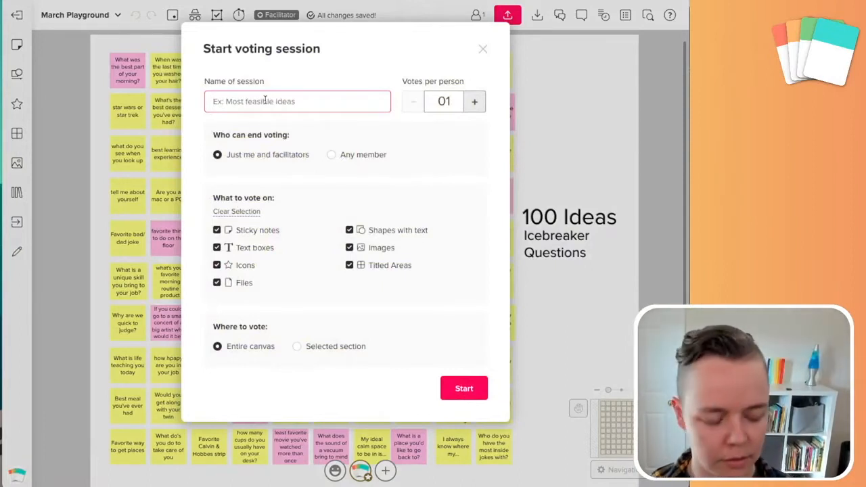
type("Initial choic")
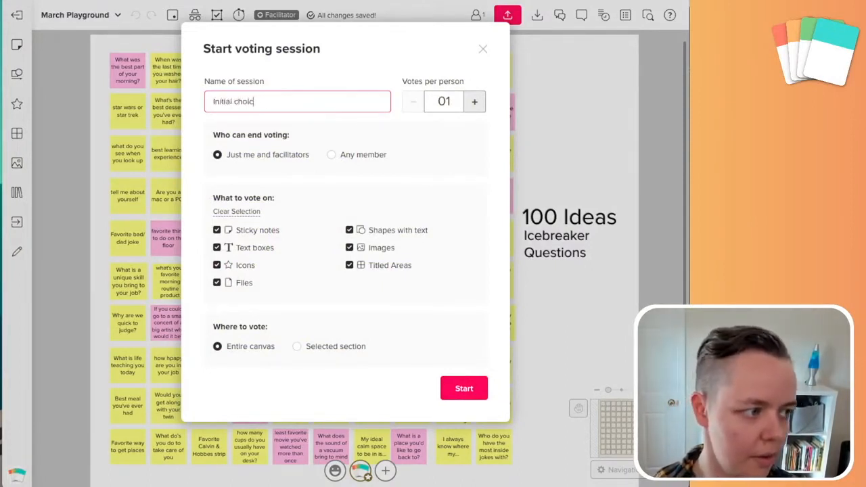
type("es")
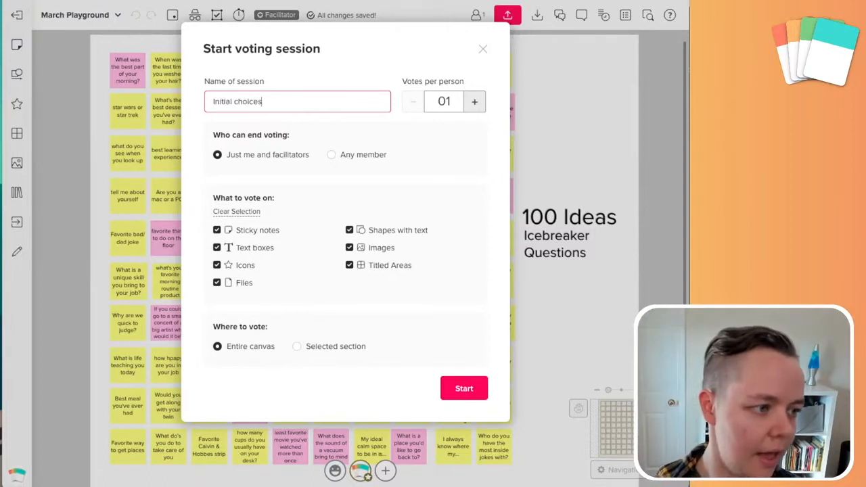
double_click(450, 103)
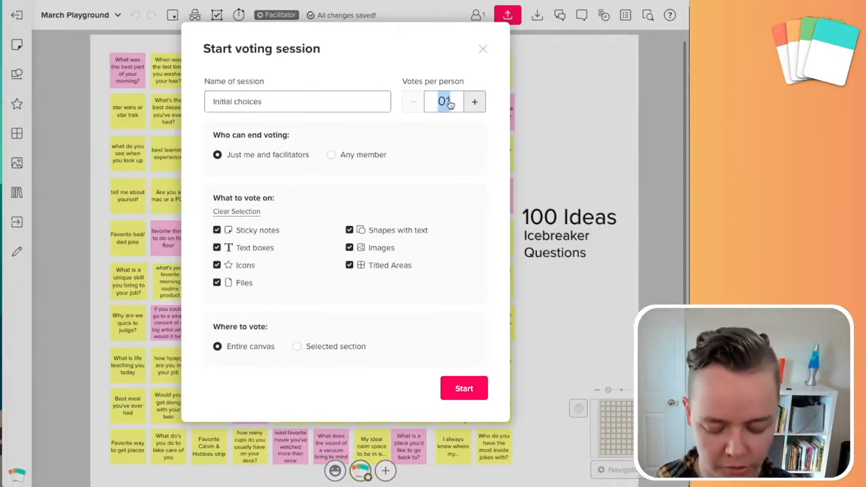
type("10")
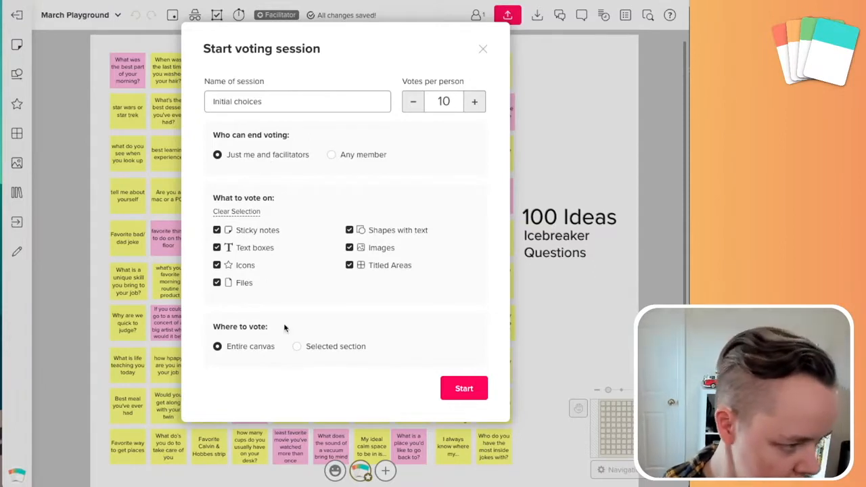
left_click(478, 392)
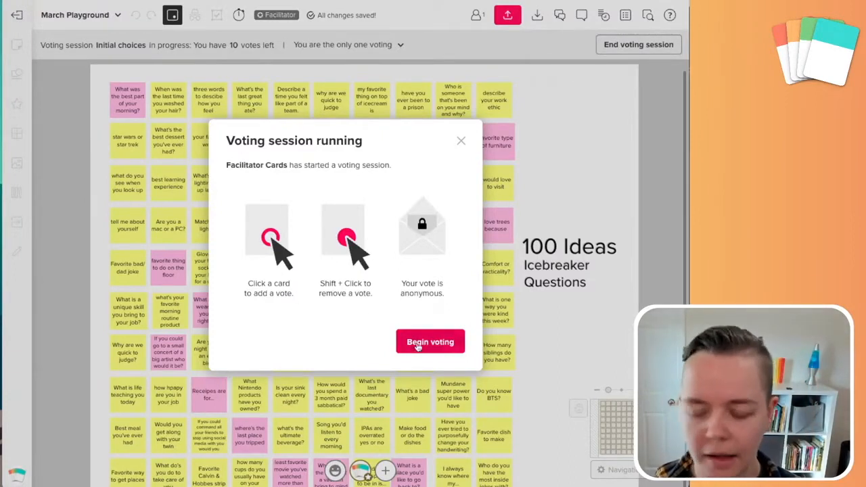
Vote once on nine notes, from 'I want a dog named' to 'last place you tripped'
left_click(429, 343)
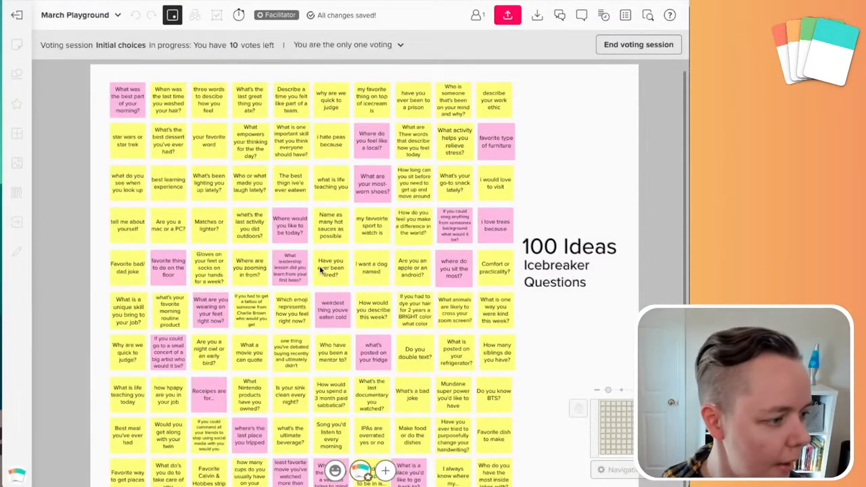
left_click(383, 266)
left_click(447, 187)
left_click(343, 138)
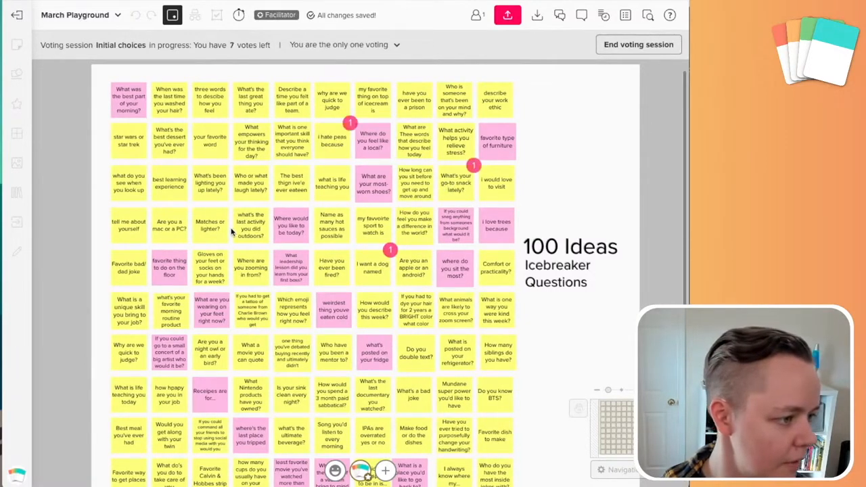
left_click(248, 229)
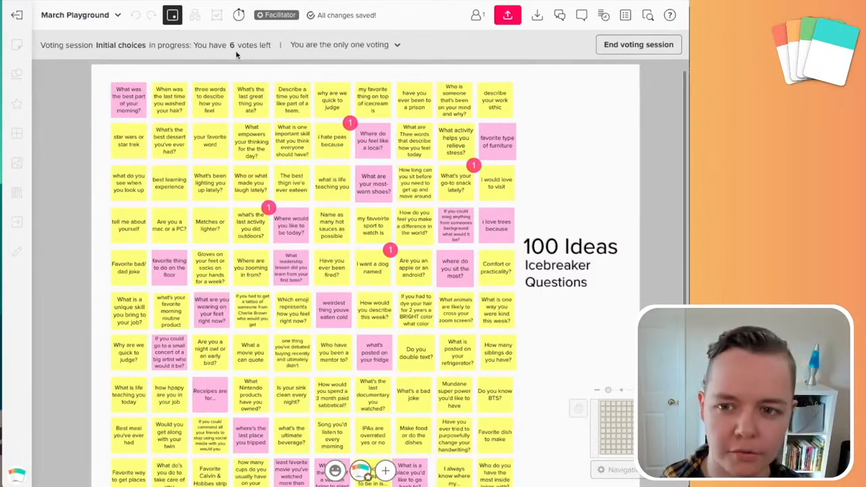
left_click(172, 262)
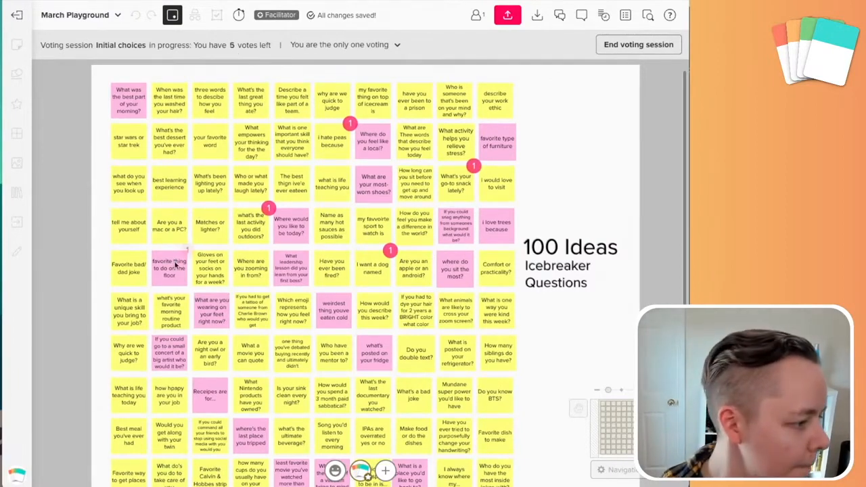
left_click(204, 306)
left_click(182, 349)
left_click(209, 403)
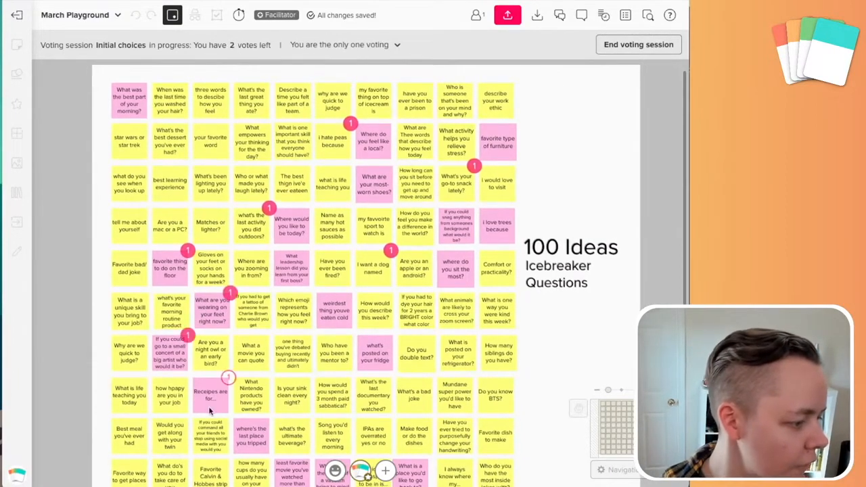
left_click(252, 431)
Review the remaining voters list, then end the voting session to see results
left_click(391, 46)
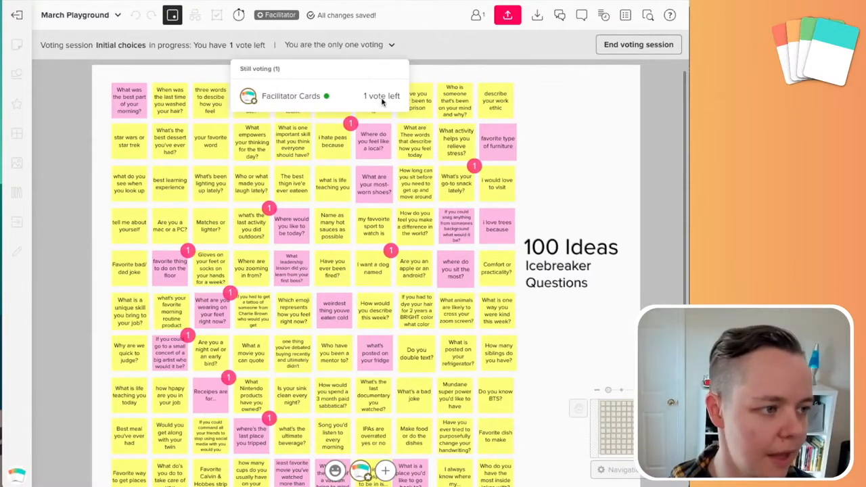
left_click(387, 43)
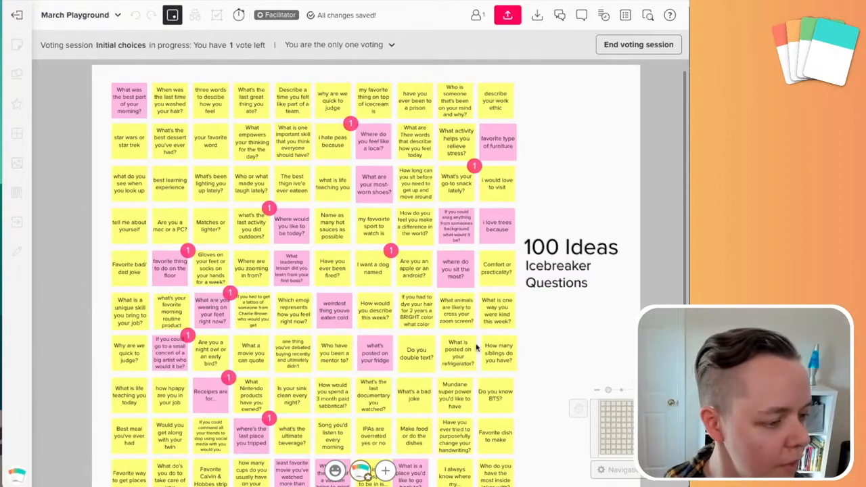
left_click(643, 43)
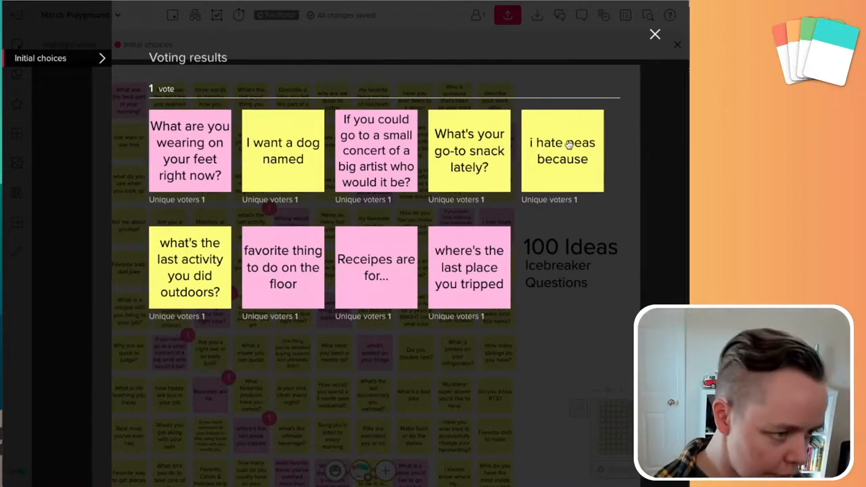
Dismiss the results overlay and turn on Show votes for 'Initial choices' on the board
left_click(655, 35)
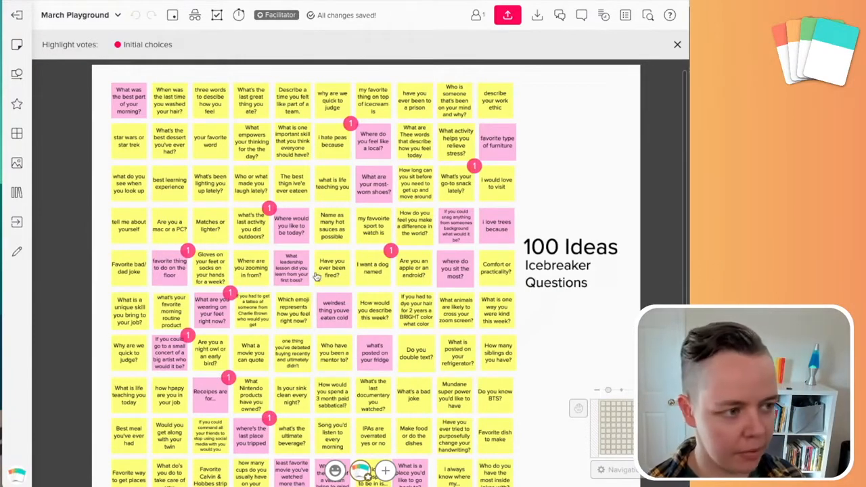
left_click(677, 45)
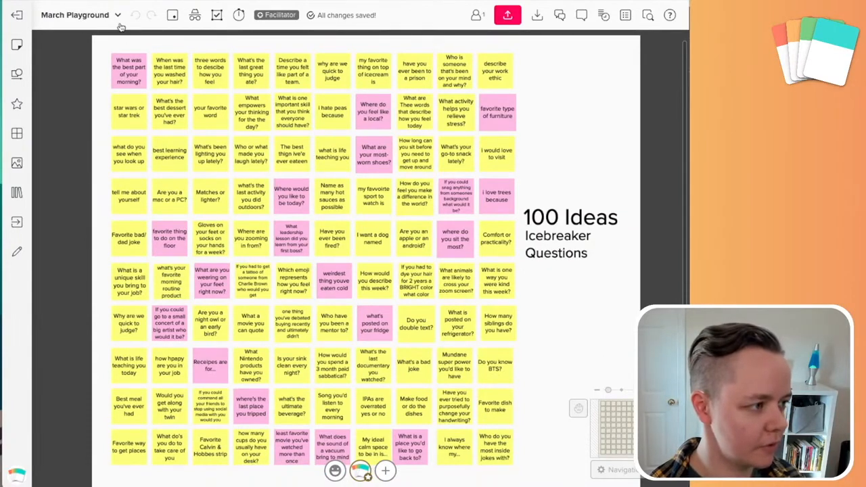
left_click(171, 15)
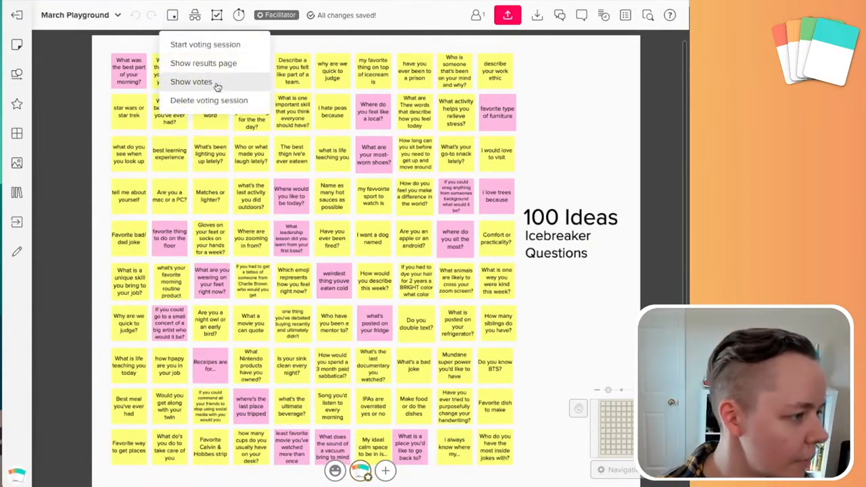
left_click(192, 82)
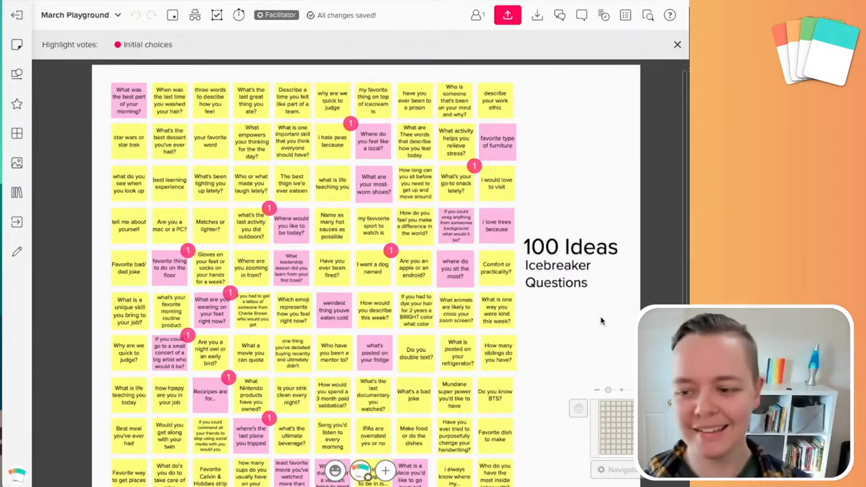
Return to the murals dashboard and open the Untitled mural
left_click(17, 14)
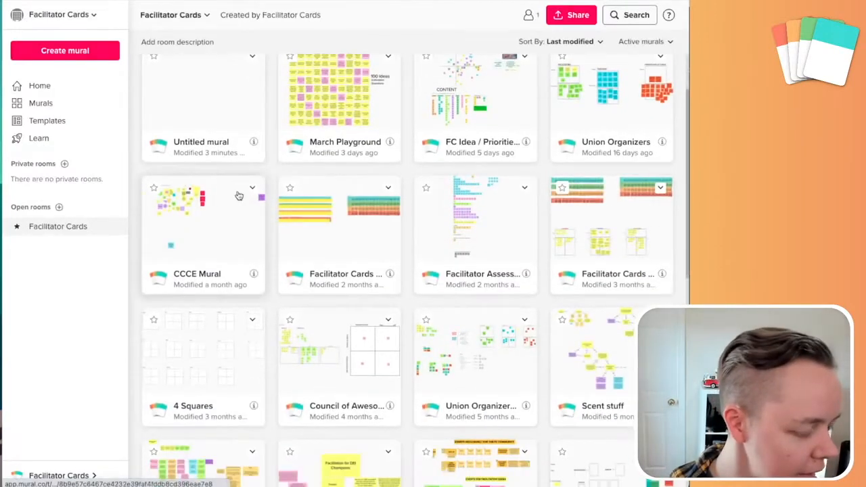
left_click(238, 190)
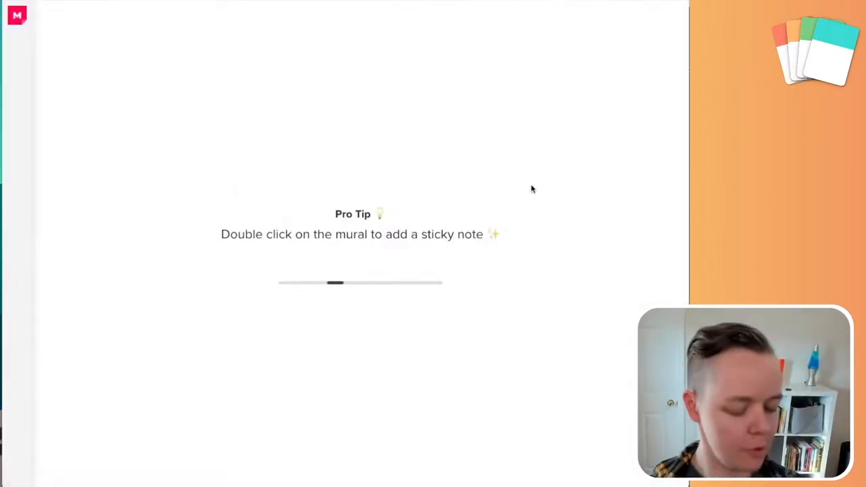
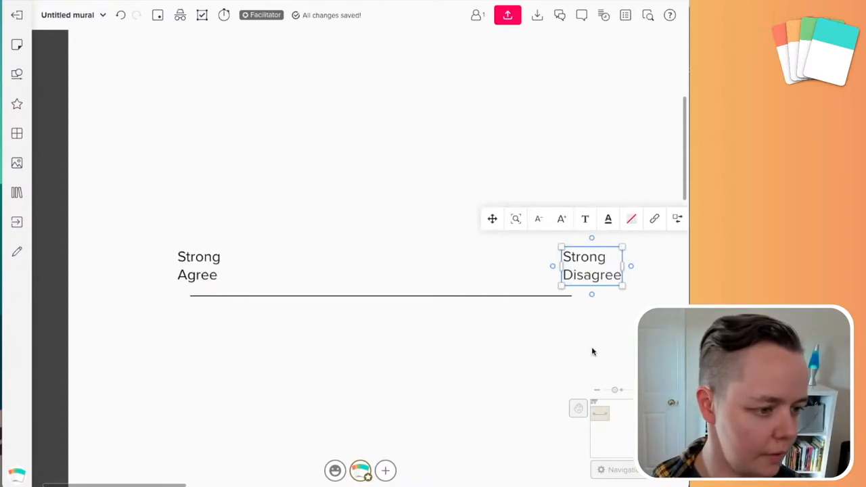
Lock the spectrum line and both labels so any member can unlock them
right_click(205, 269)
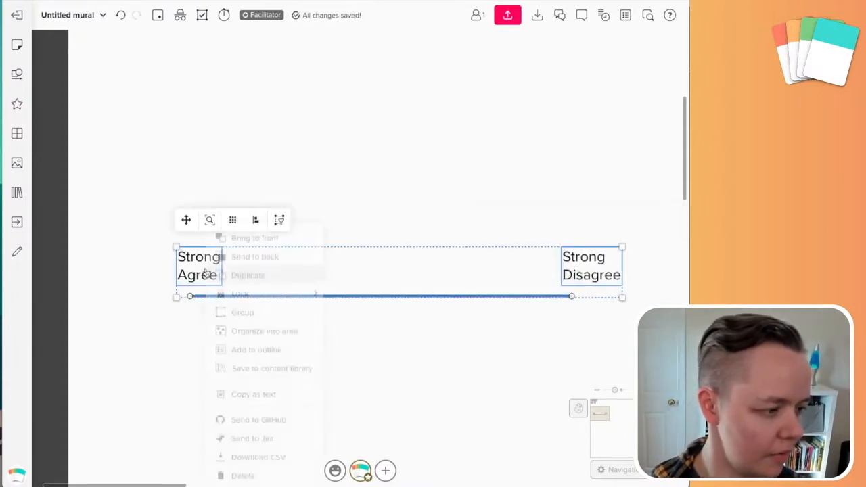
mouse_move(295, 297)
left_click(368, 293)
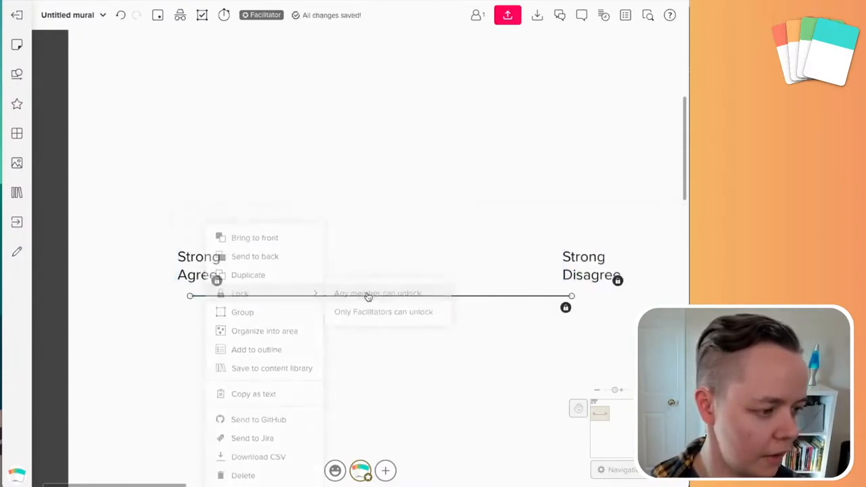
Recentre the board on the spectrum line and bring up the sticky note and text options
left_click(456, 387)
left_click_drag(456, 386, 425, 324)
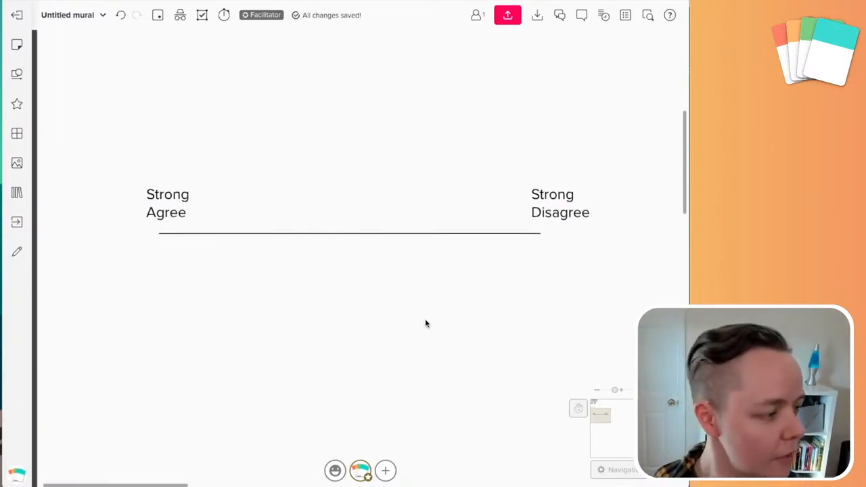
scroll(423, 319, "up", 2)
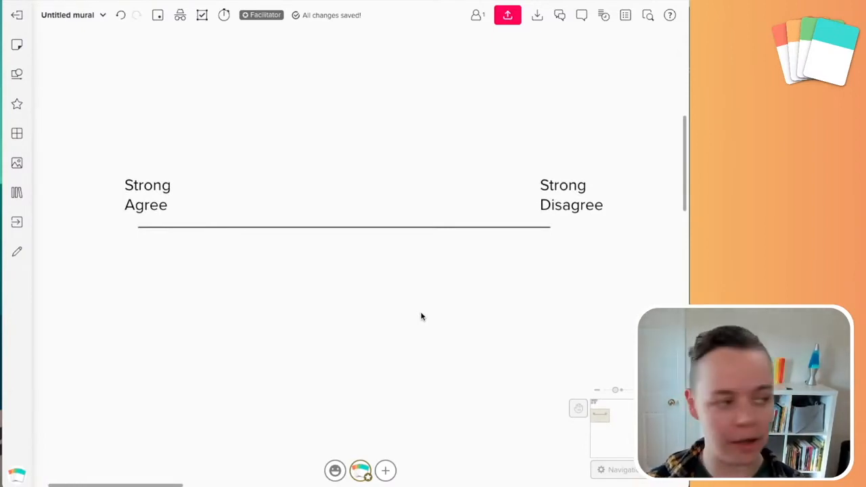
left_click(17, 44)
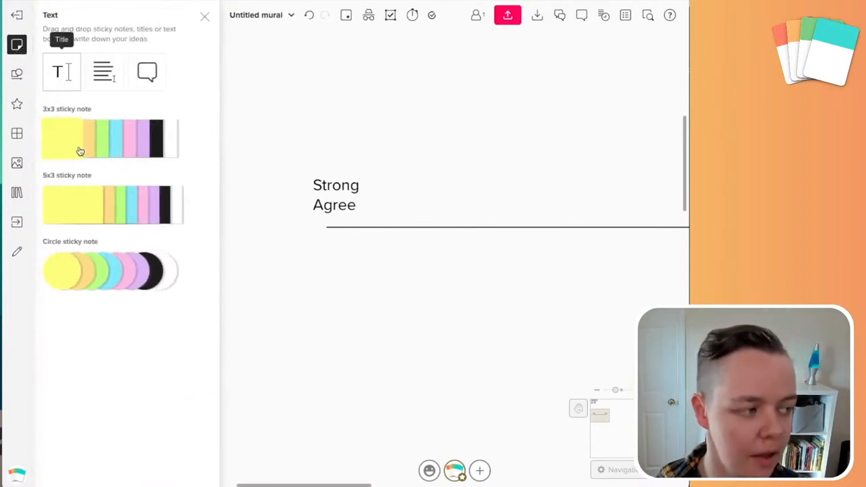
Create a yellow sticky note with the participant's first and last name on two lines
left_click(205, 16)
double_click(122, 269)
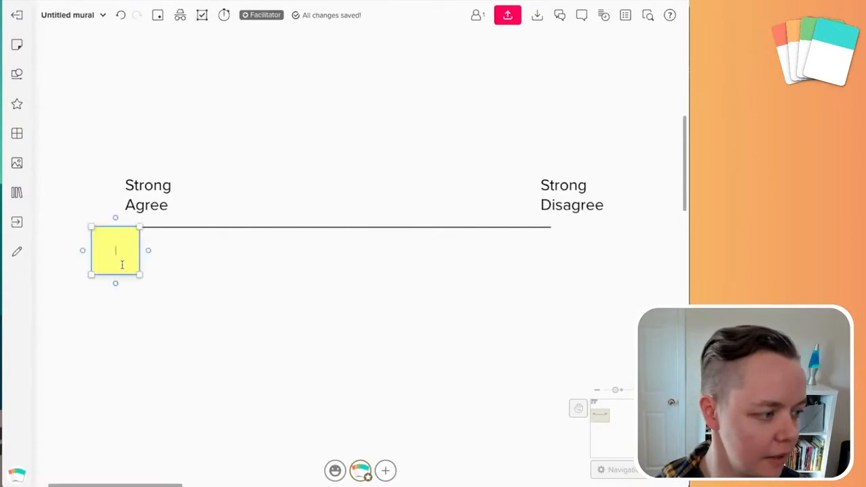
key("Return")
left_click(148, 325)
Move the name sticky note to just below the middle of the spectrum line
left_click_drag(132, 279, 315, 349)
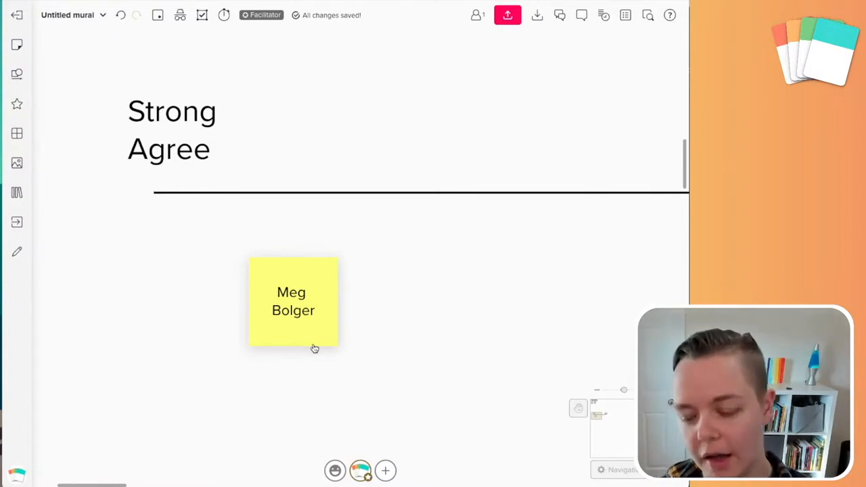
left_click(315, 347)
scroll(314, 349, "down", 5)
left_click_drag(308, 344, 512, 323)
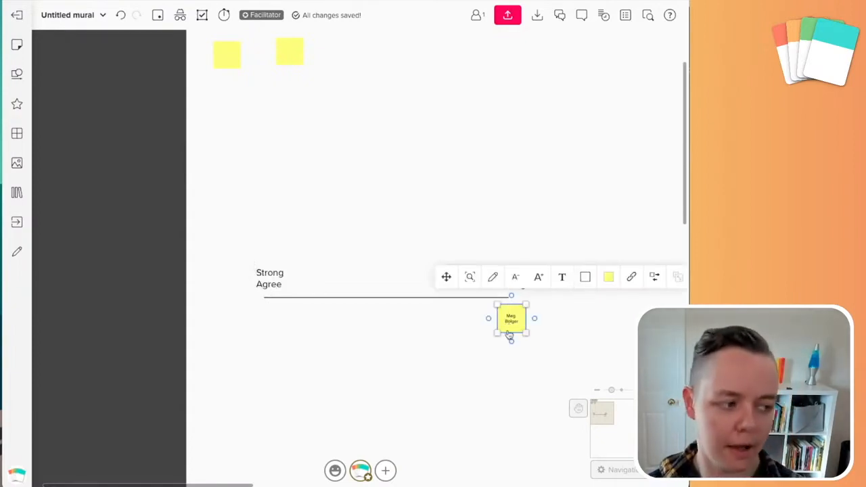
left_click_drag(515, 326, 364, 327)
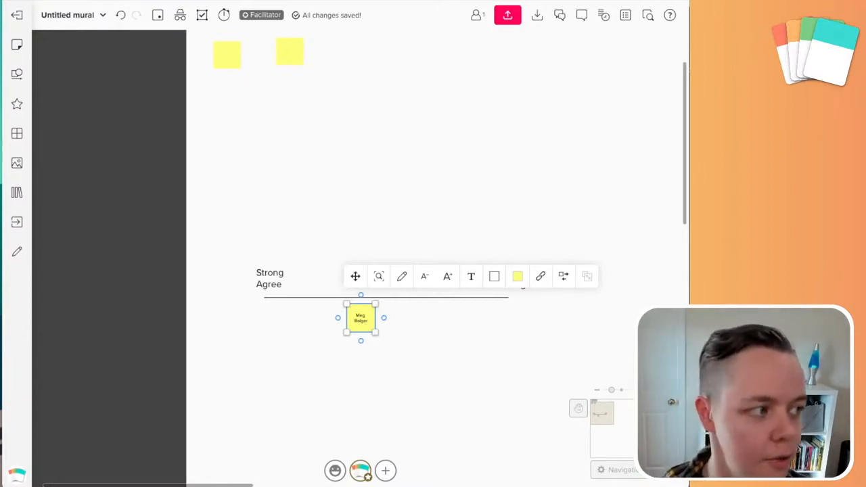
scroll(291, 308, "up", 2)
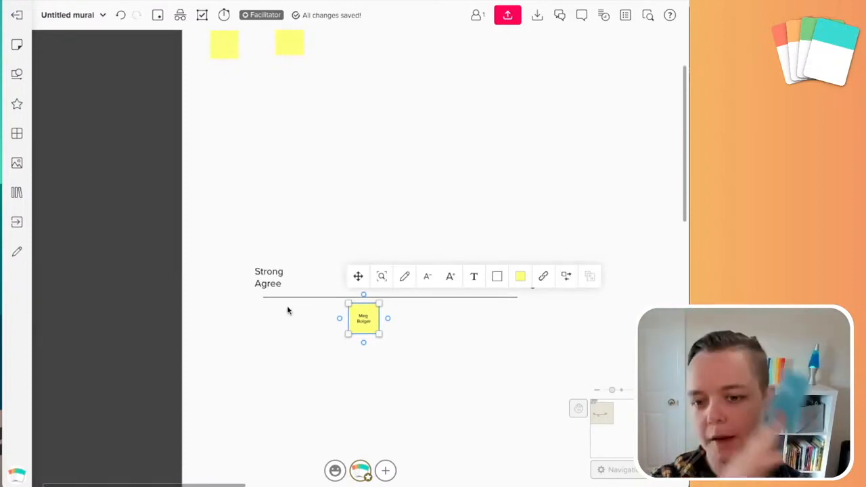
scroll(287, 298, "up", 3)
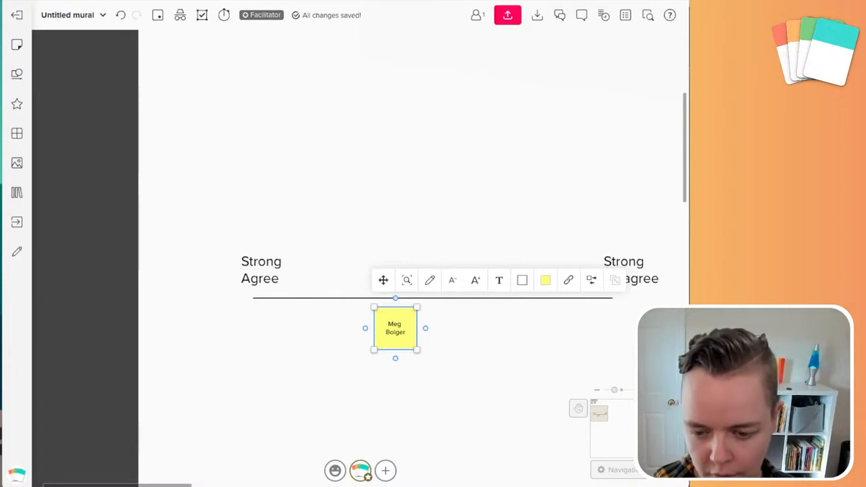
Add a small portrait photo beside the name sticky note, then delete the note
left_click_drag(683, 406, 260, 366)
left_click_drag(308, 404, 327, 324)
left_click(396, 332)
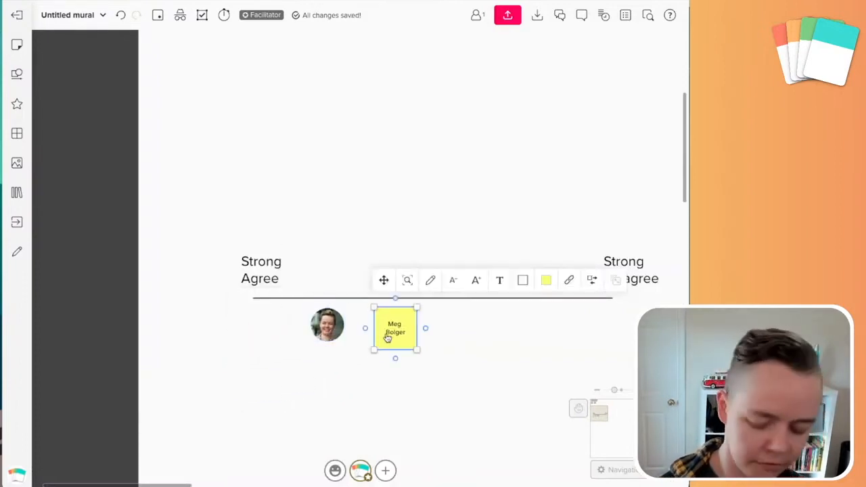
key("Delete")
Position the round portrait on the line right beside Strong Disagree
left_click(331, 331)
left_click_drag(331, 330, 568, 321)
left_click(485, 391)
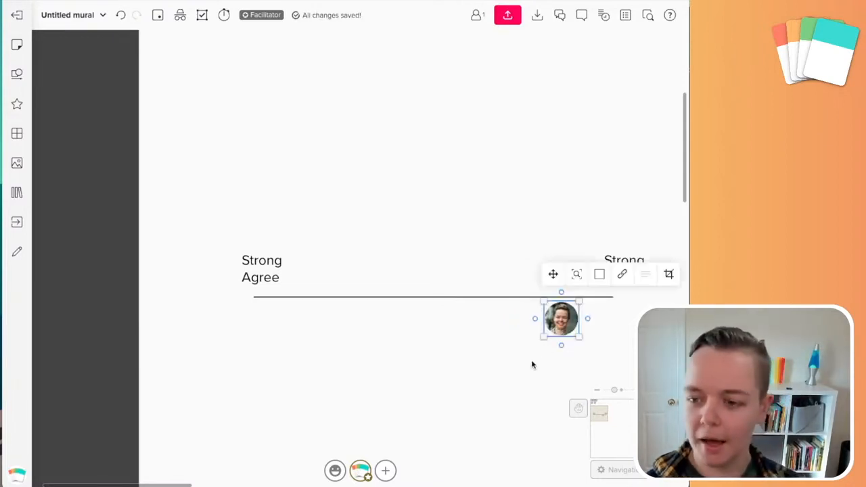
left_click(539, 341)
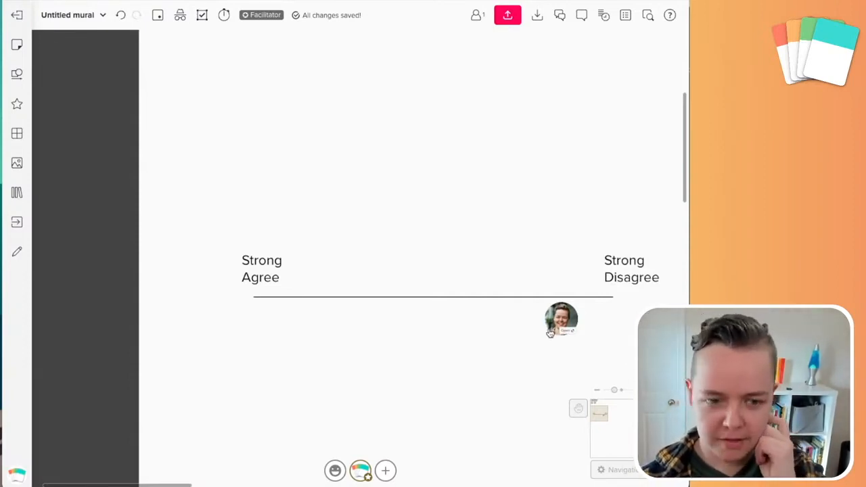
left_click_drag(554, 329, 565, 288)
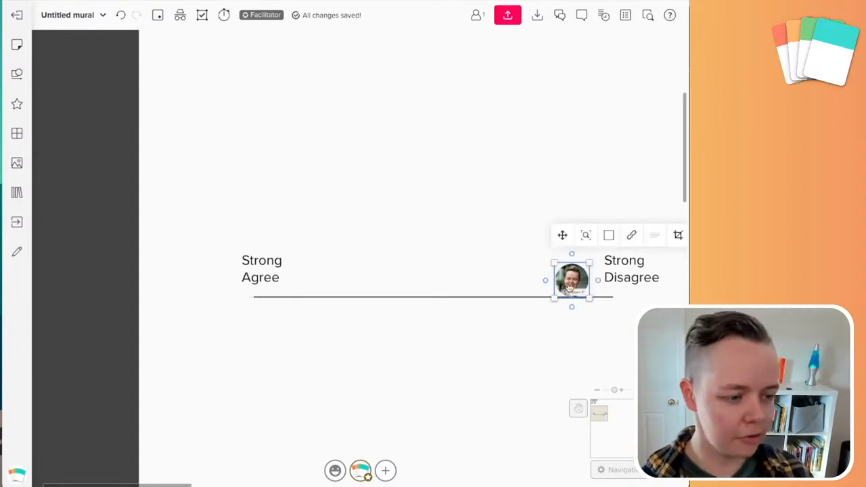
left_click(570, 276)
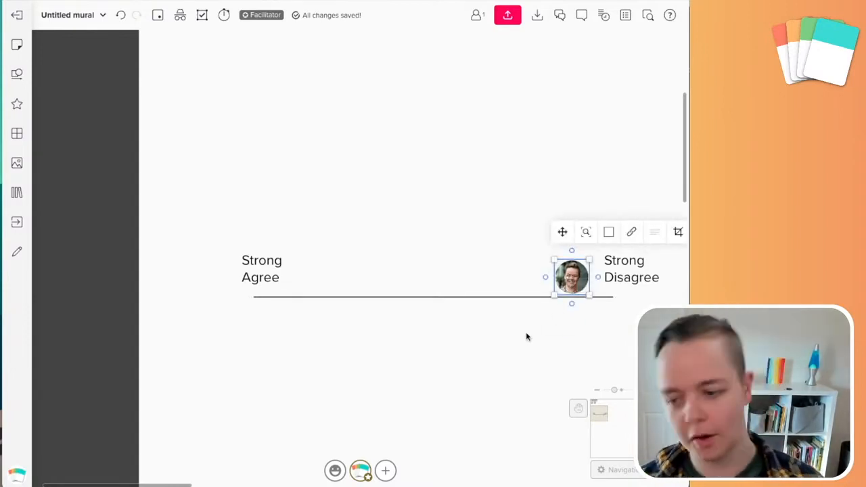
scroll(586, 300, "up", 5)
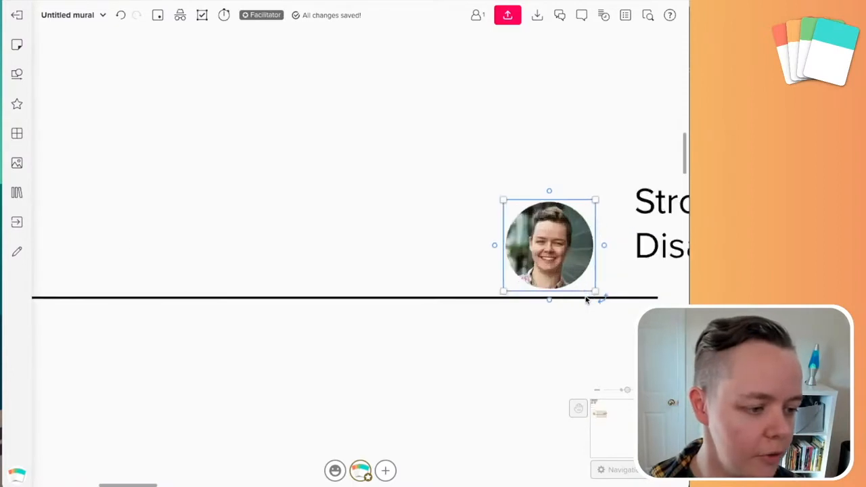
Add a 'Meg' title text box and place it just above the portrait
left_click(16, 73)
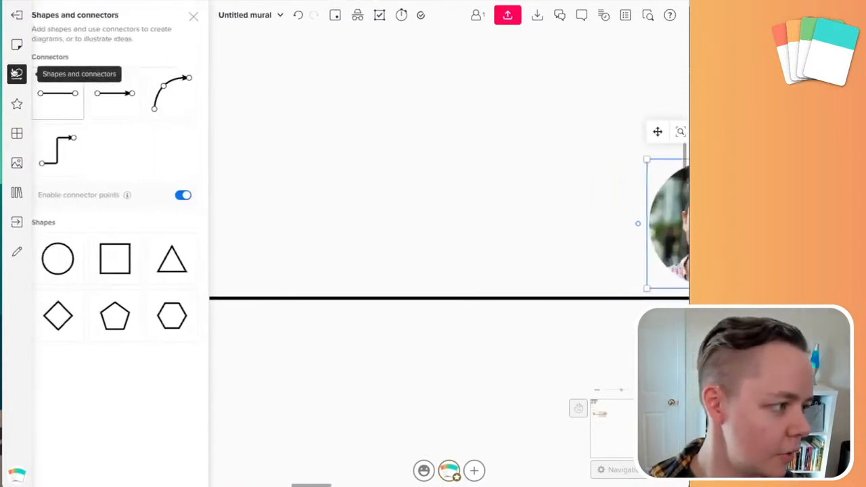
left_click(17, 45)
left_click(16, 74)
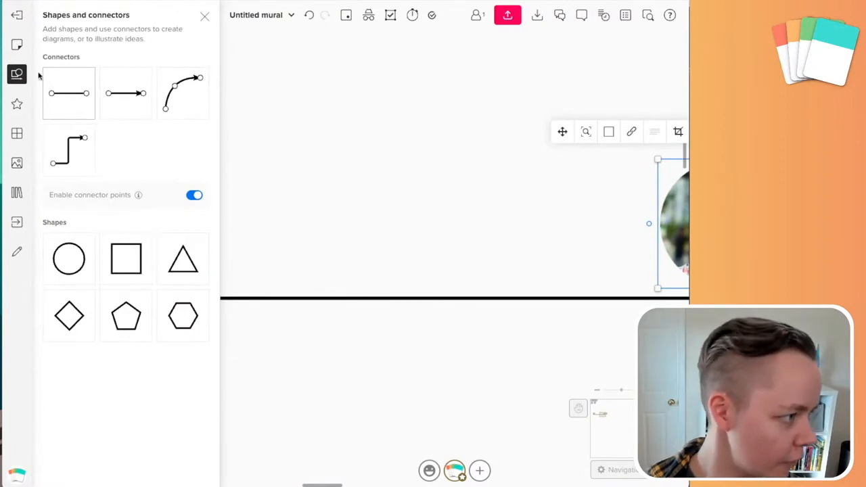
left_click(17, 45)
left_click(57, 73)
type("Meg")
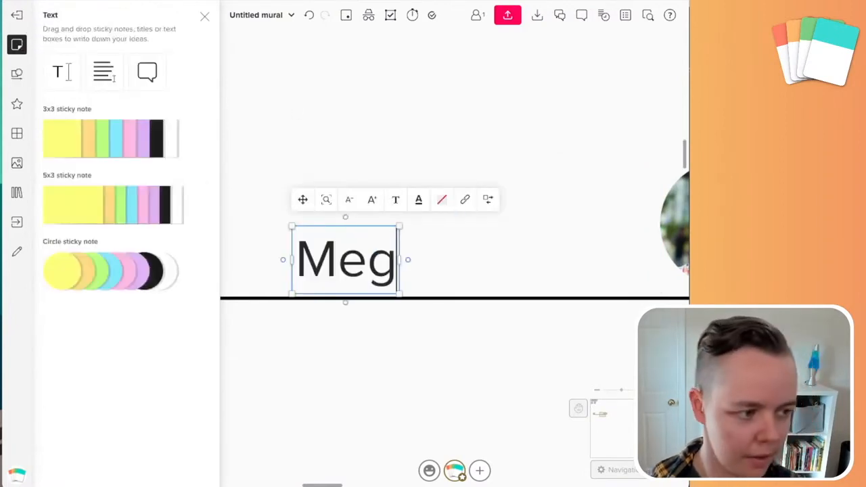
left_click_drag(488, 228, 345, 246)
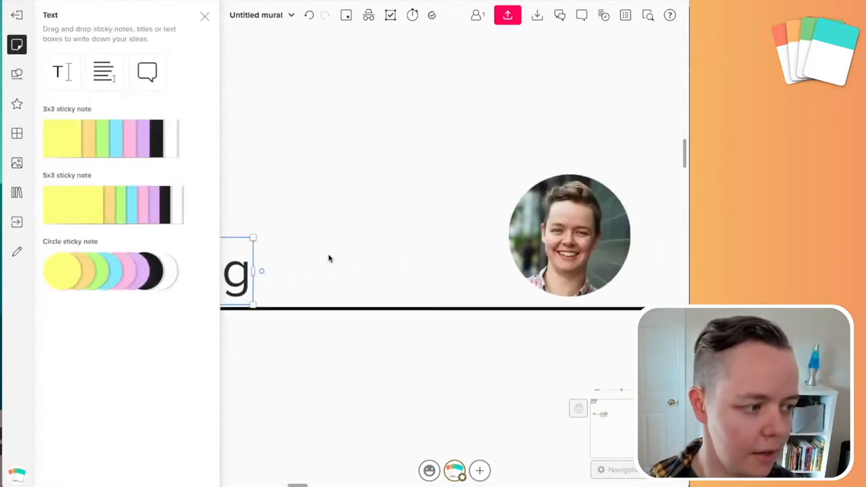
scroll(329, 256, "down", 1)
left_click_drag(247, 264, 561, 126)
left_click(500, 158)
Group the Meg label and portrait into one avatar and set it near the line's middle
left_click_drag(501, 158, 534, 225)
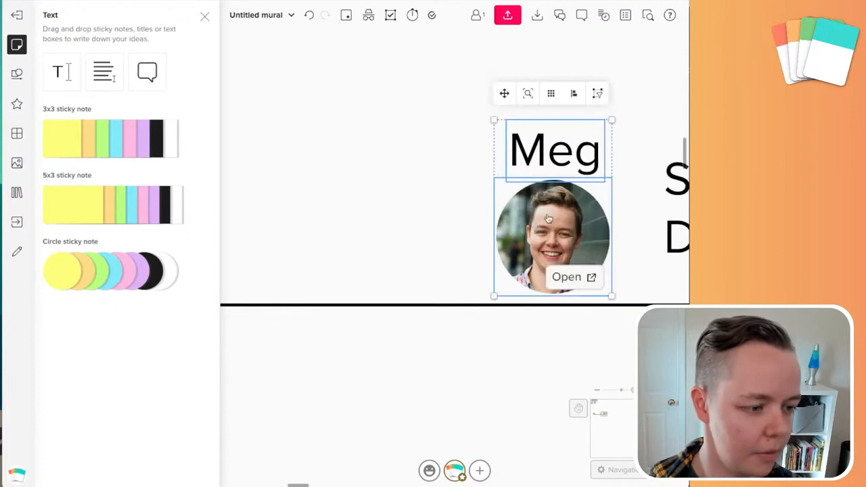
right_click(548, 207)
left_click(591, 292)
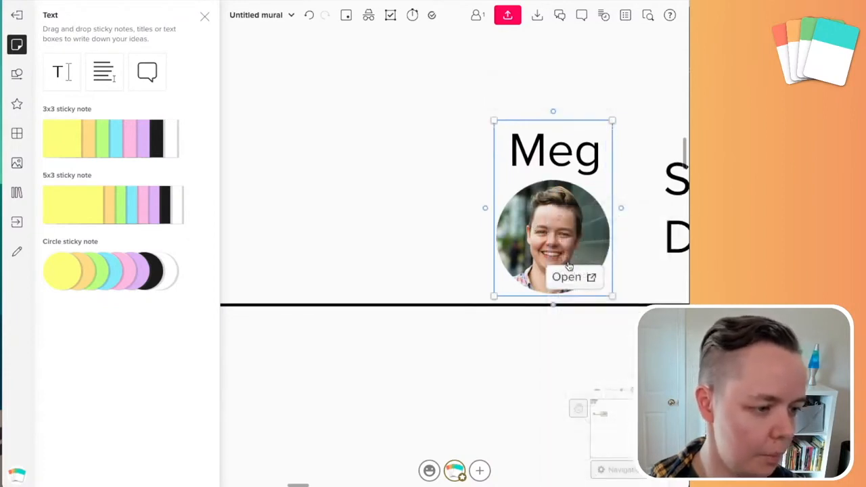
scroll(576, 328, "down", 5)
left_click_drag(575, 299, 470, 299)
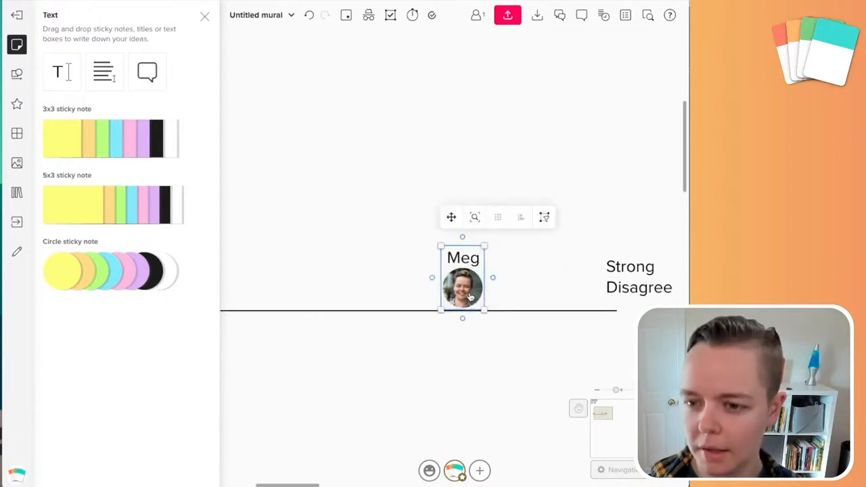
left_click(477, 331)
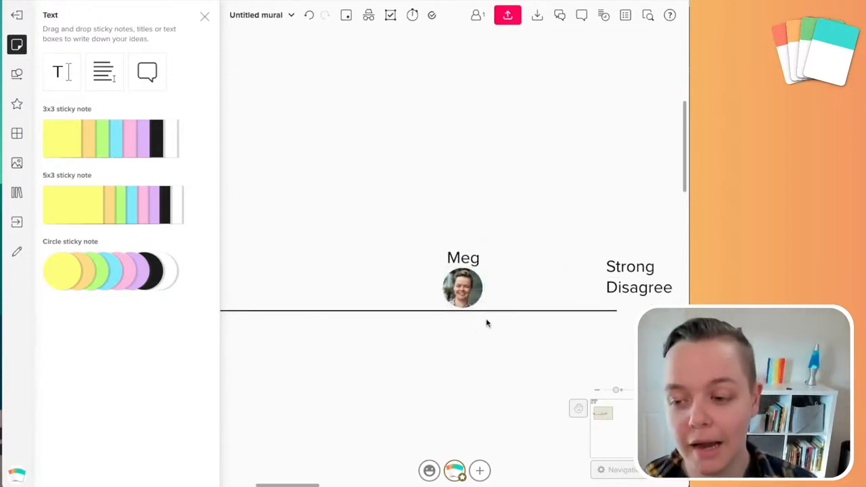
scroll(358, 343, "down", 3)
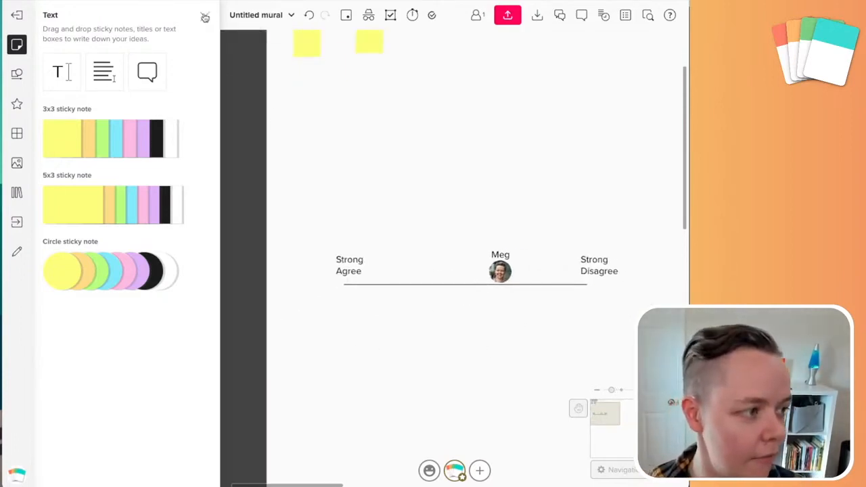
left_click(206, 16)
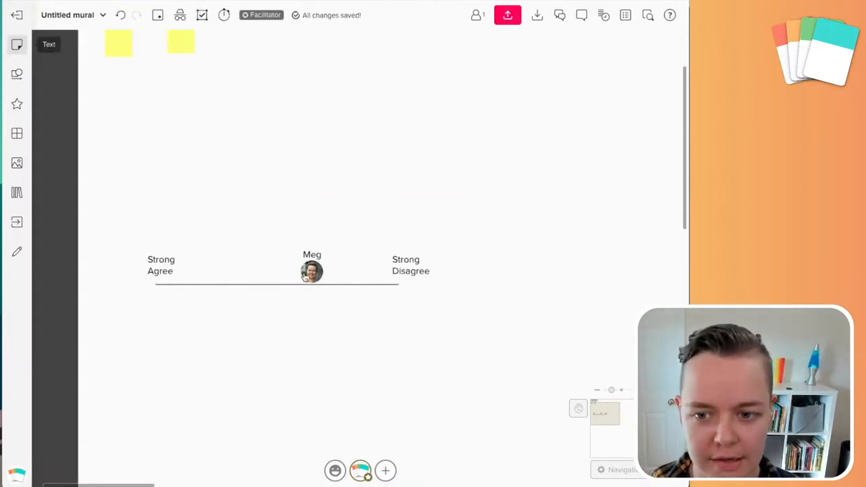
Place the grouped Meg avatar just under the line at the Strong Agree end
left_click_drag(312, 272, 165, 316)
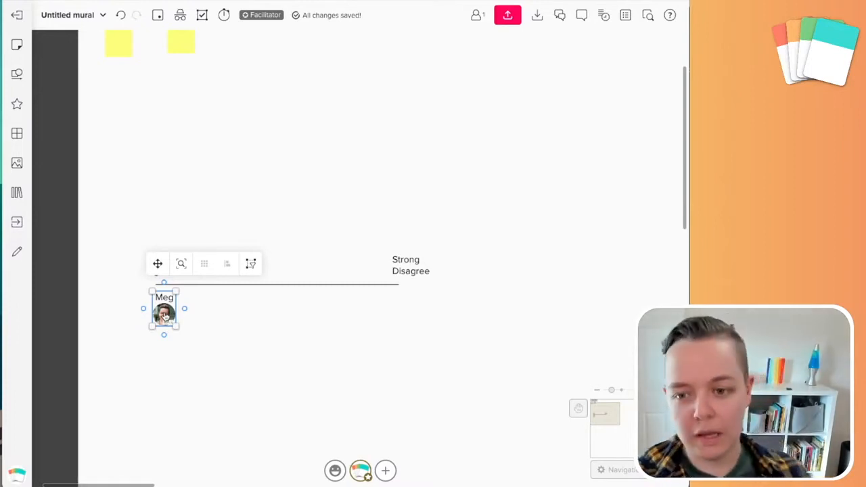
left_click(165, 354)
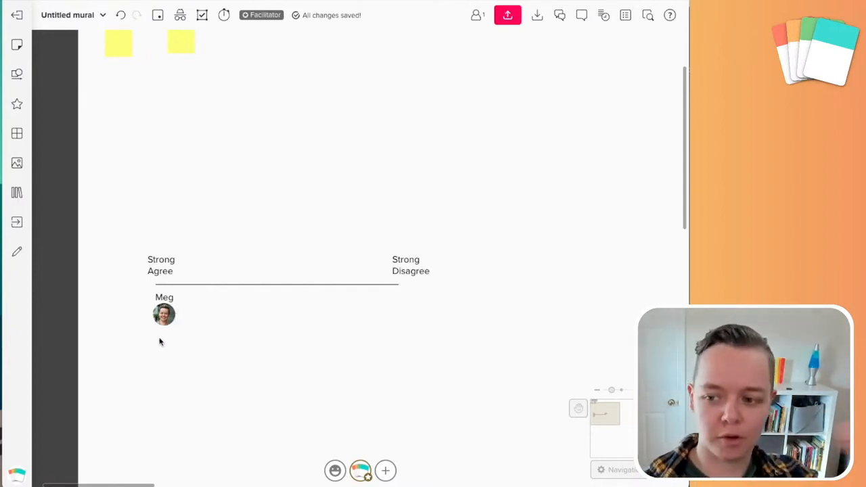
mouse_move(163, 314)
left_mouse_down()
mouse_move(348, 305)
mouse_move(173, 304)
left_mouse_up()
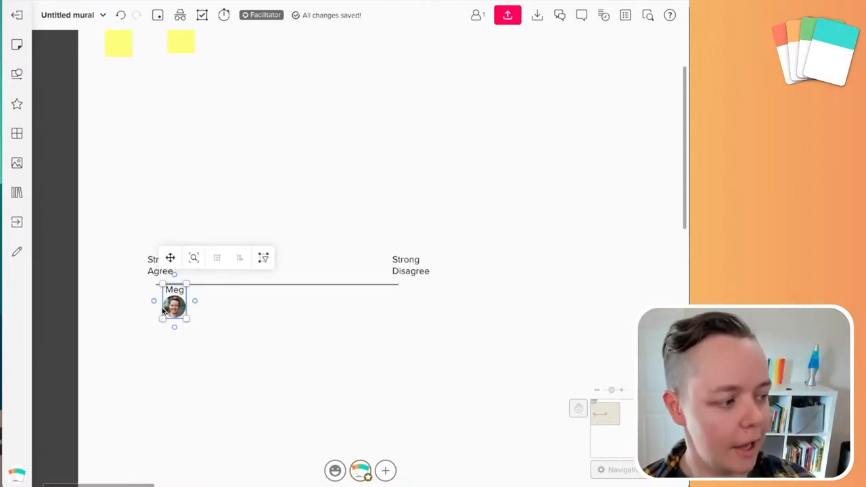
scroll(146, 305, "up", 5)
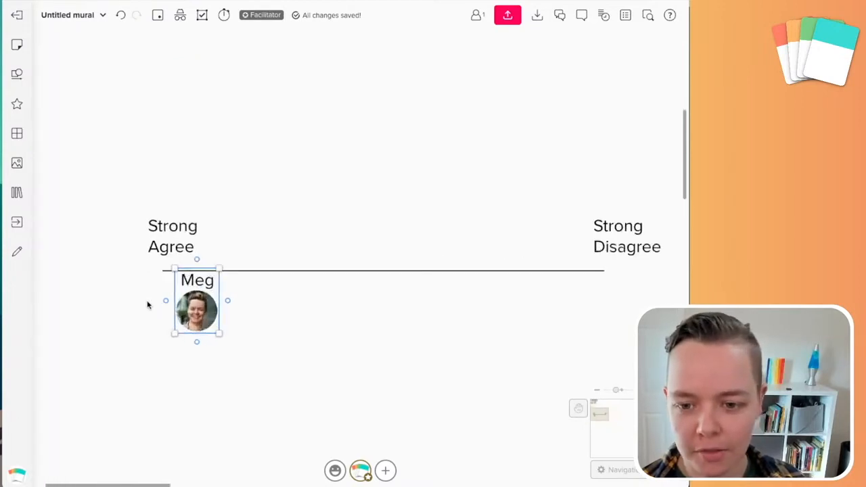
left_click_drag(289, 386, 266, 387)
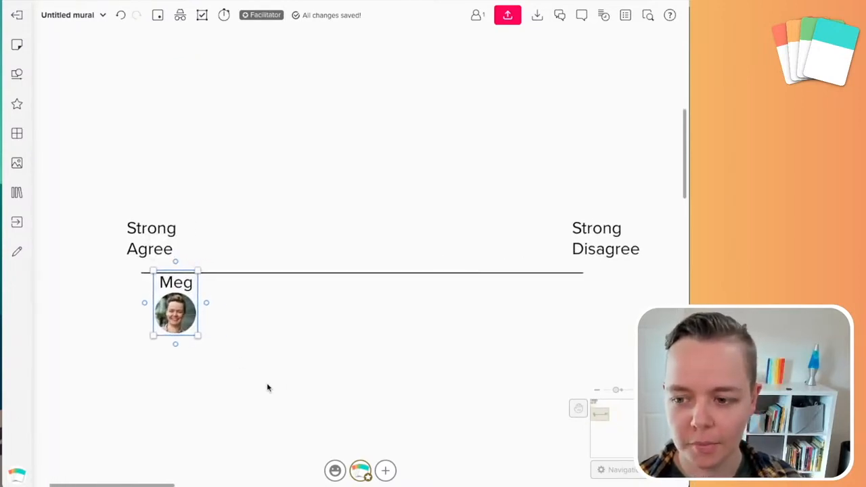
left_click(267, 387)
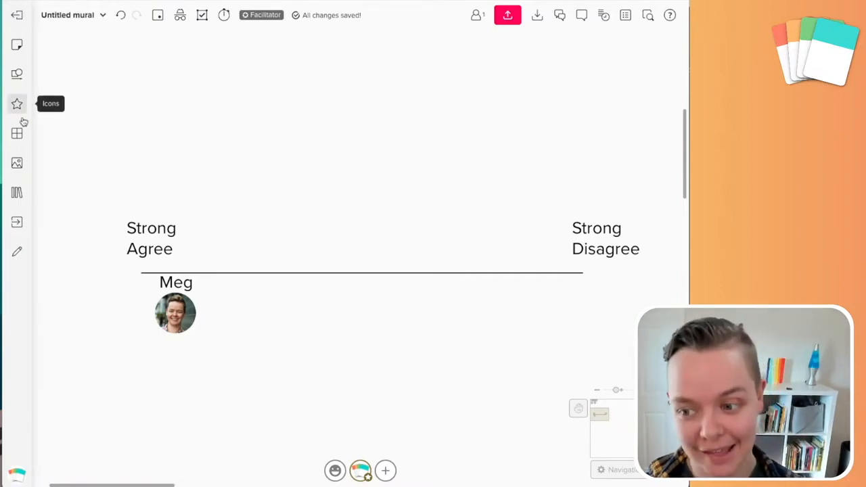
Return to the murals dashboard and open the Union Organizers mural
left_click(17, 17)
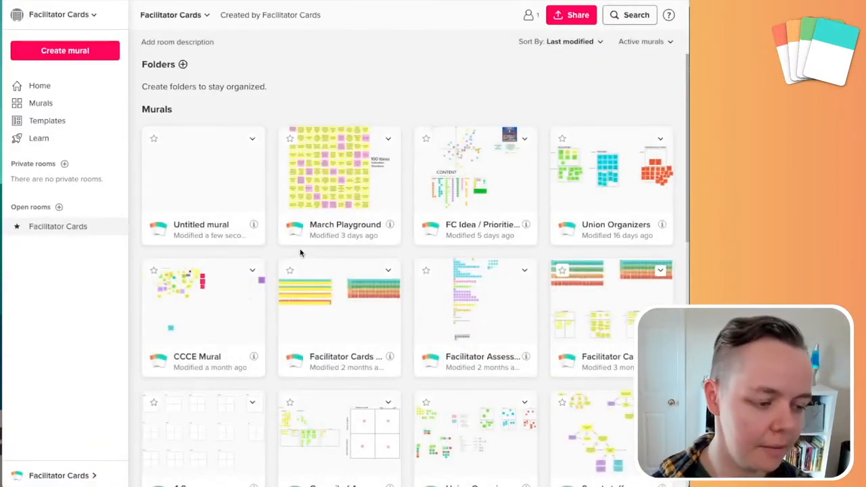
scroll(321, 255, "down", 1)
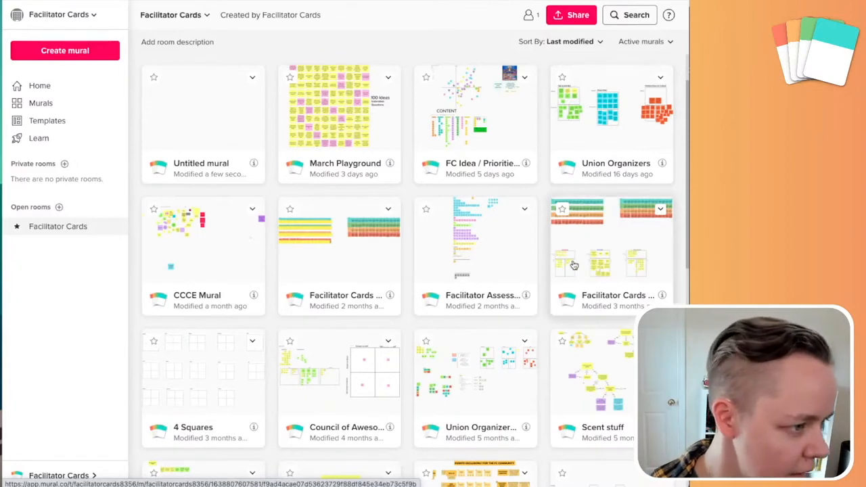
scroll(392, 235, "down", 2)
scroll(392, 234, "up", 1)
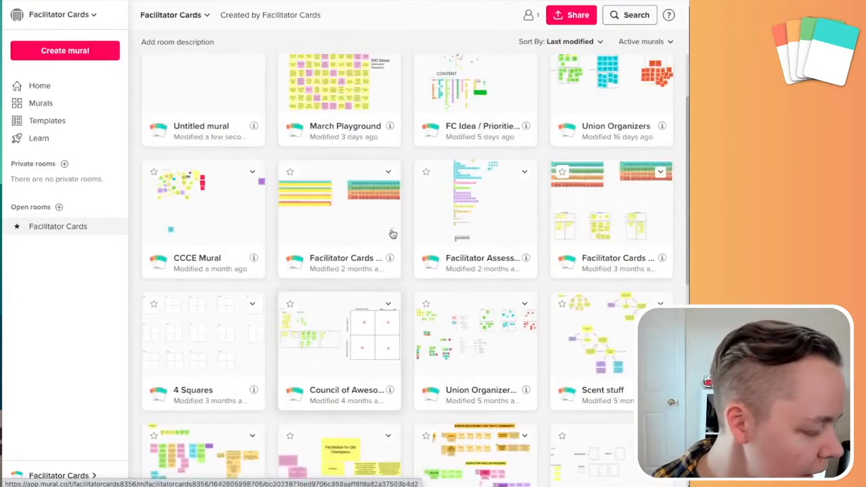
scroll(393, 234, "up", 2)
left_click(606, 211)
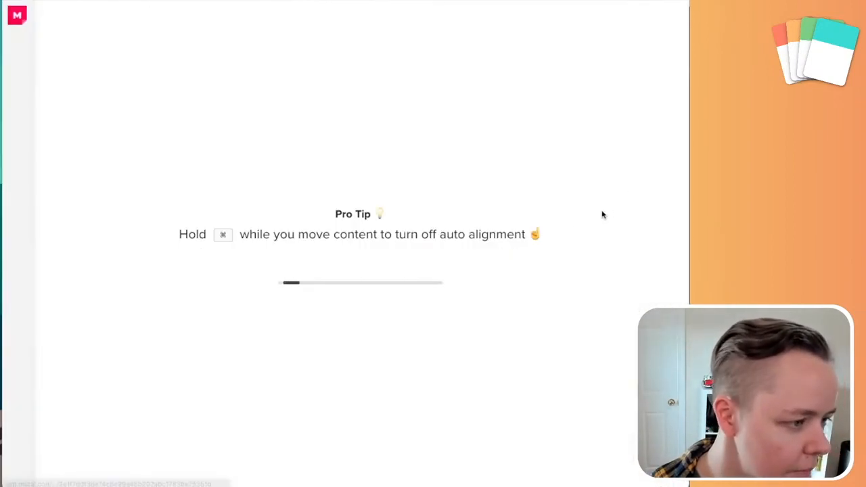